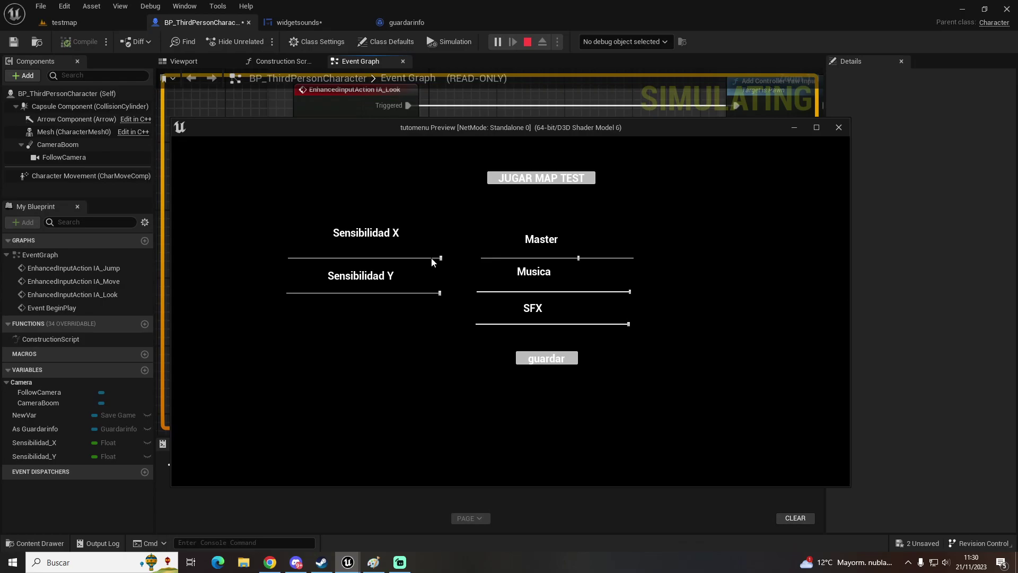
- Play JUGAR MAP TEST, lower the Sensibilidad X and Y sliders, then relaunch the test map
{"action": "left_click", "coordinate": [541, 178]}
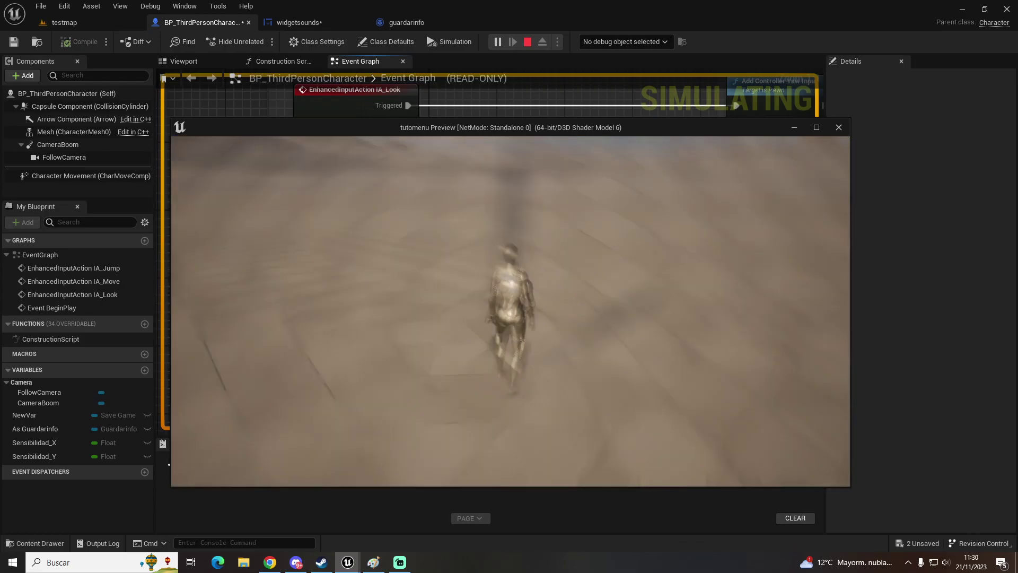
{"action": "key", "text": "Escape"}
{"action": "left_click", "coordinate": [293, 257]}
{"action": "left_click", "coordinate": [289, 292]}
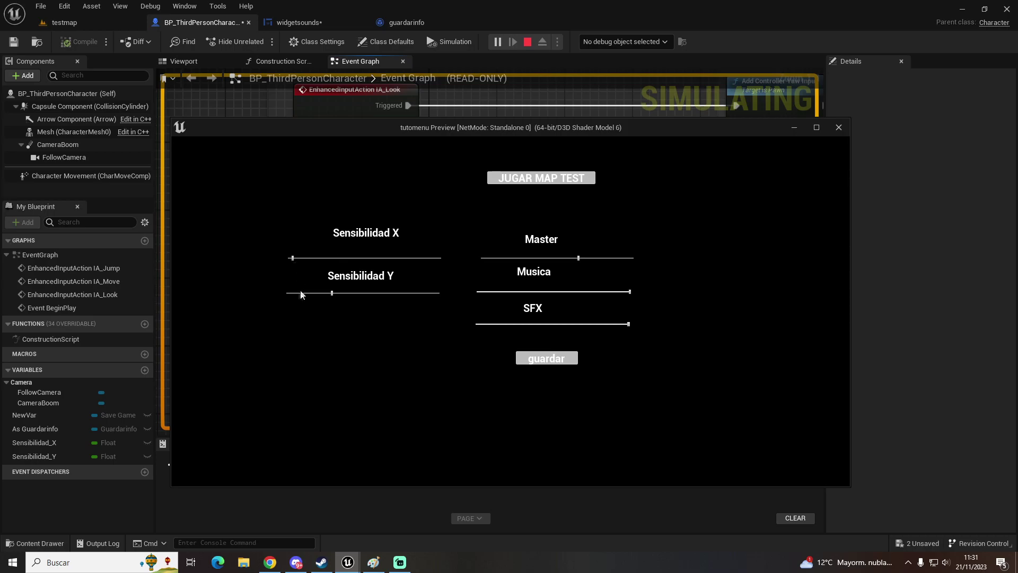
{"action": "left_click", "coordinate": [555, 177]}
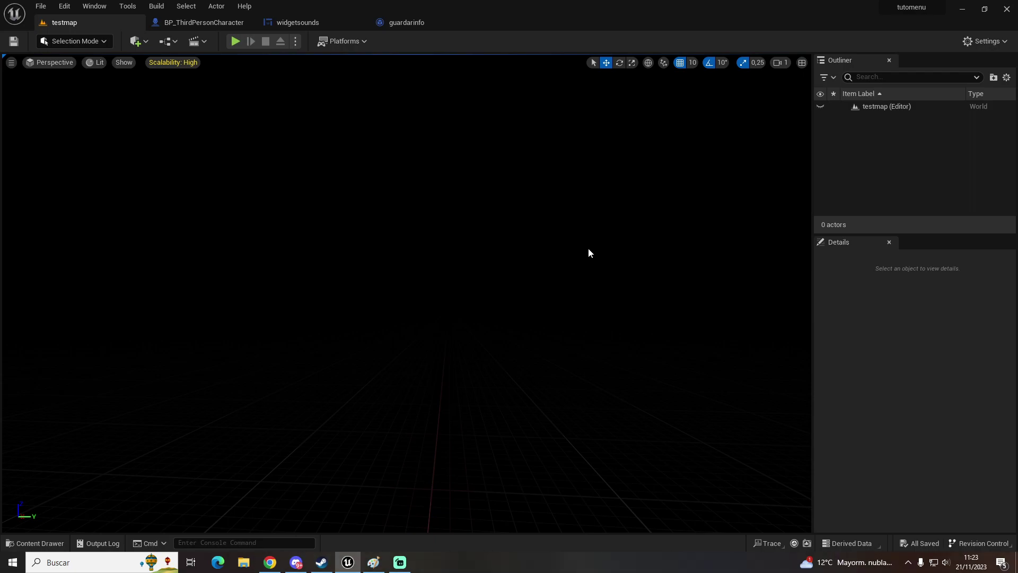
{"action": "left_click", "coordinate": [235, 41]}
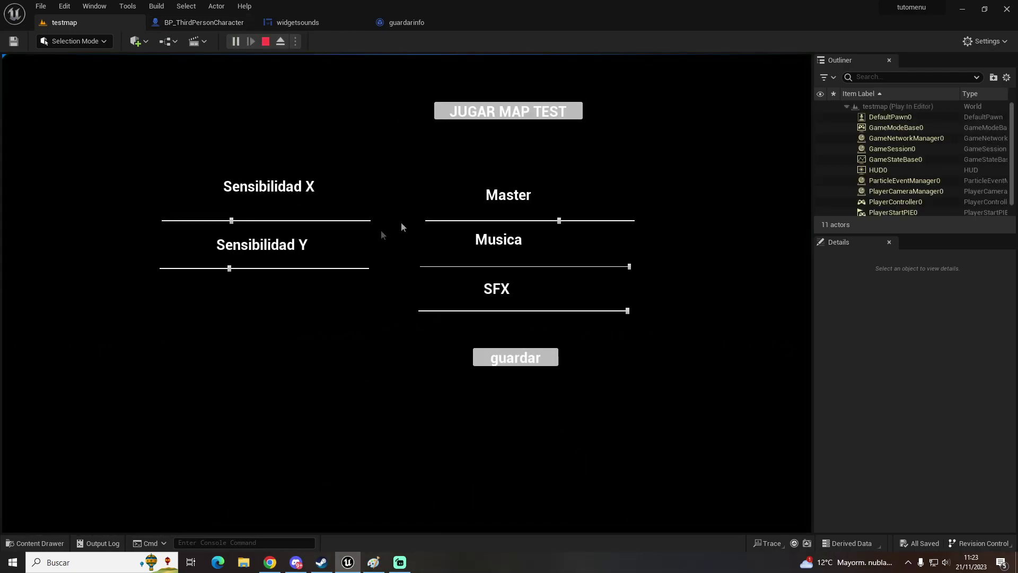
{"action": "left_click_drag", "start_coordinate": [266, 220], "coordinate": [296, 220]}
{"action": "mouse_move", "coordinate": [301, 268]}
{"action": "left_mouse_down"}
{"action": "mouse_move", "coordinate": [240, 265]}
{"action": "mouse_move", "coordinate": [316, 268]}
{"action": "left_mouse_up"}
{"action": "left_click", "coordinate": [265, 41]}
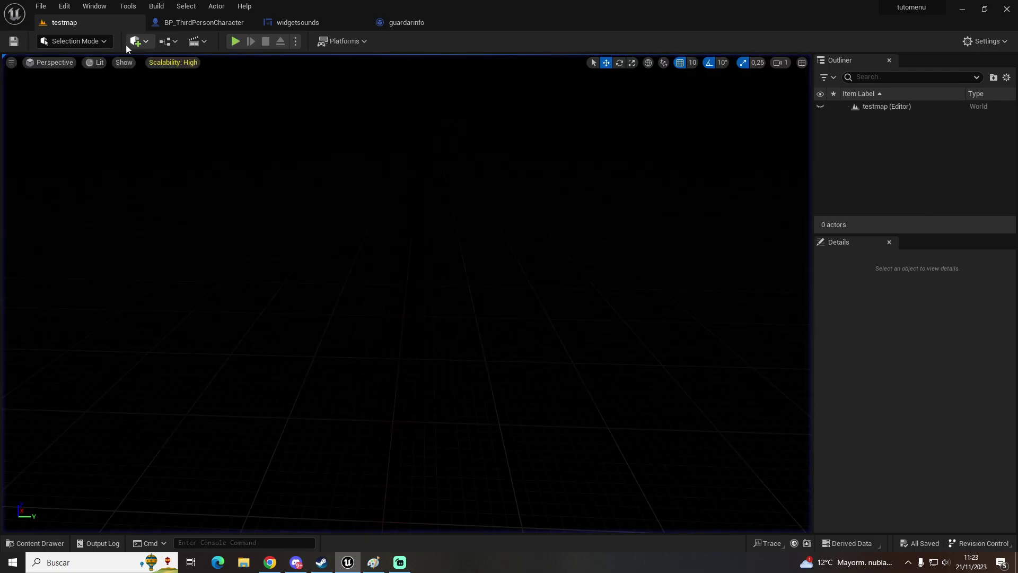
- Open the testmap Level Blueprint and bring its Set Input Mode nodes into view
{"action": "left_click", "coordinate": [173, 42]}
{"action": "left_click", "coordinate": [214, 116]}
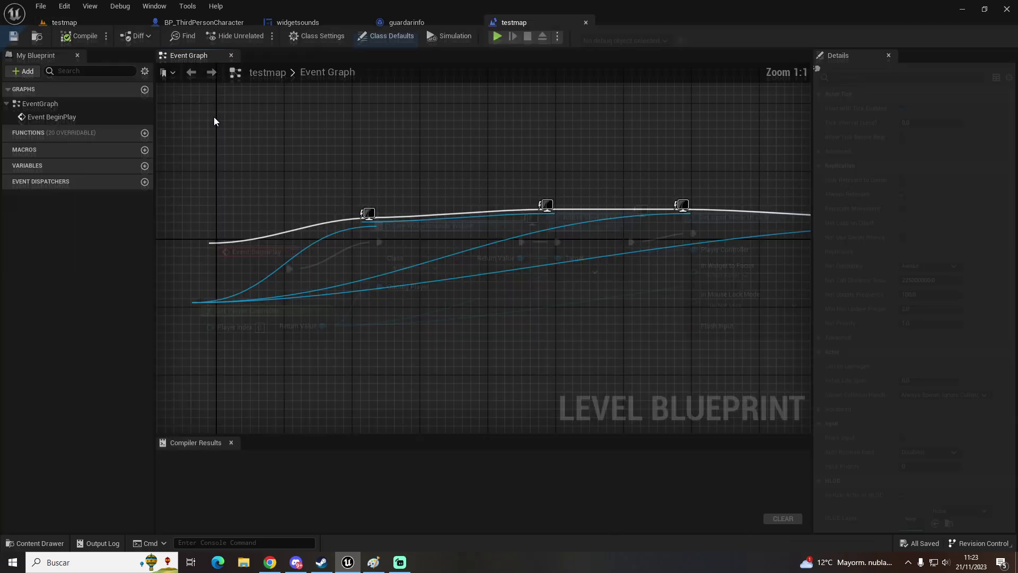
{"action": "right_click_drag", "start_coordinate": [461, 188], "coordinate": [182, 159]}
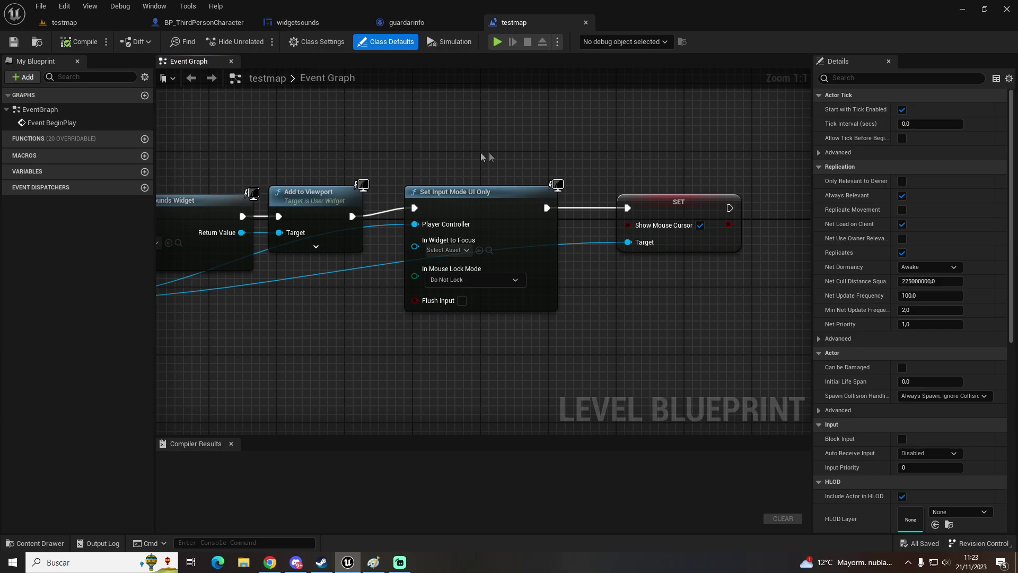
- Run a Play test of the menu, stop it, and open the Content Drawer
{"action": "left_click", "coordinate": [497, 41]}
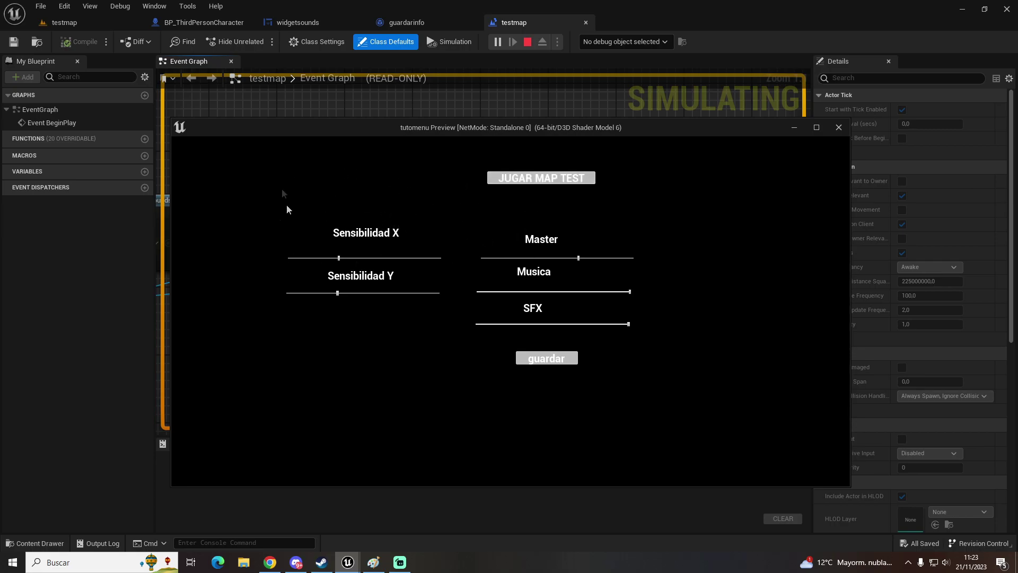
{"action": "key", "text": "Escape"}
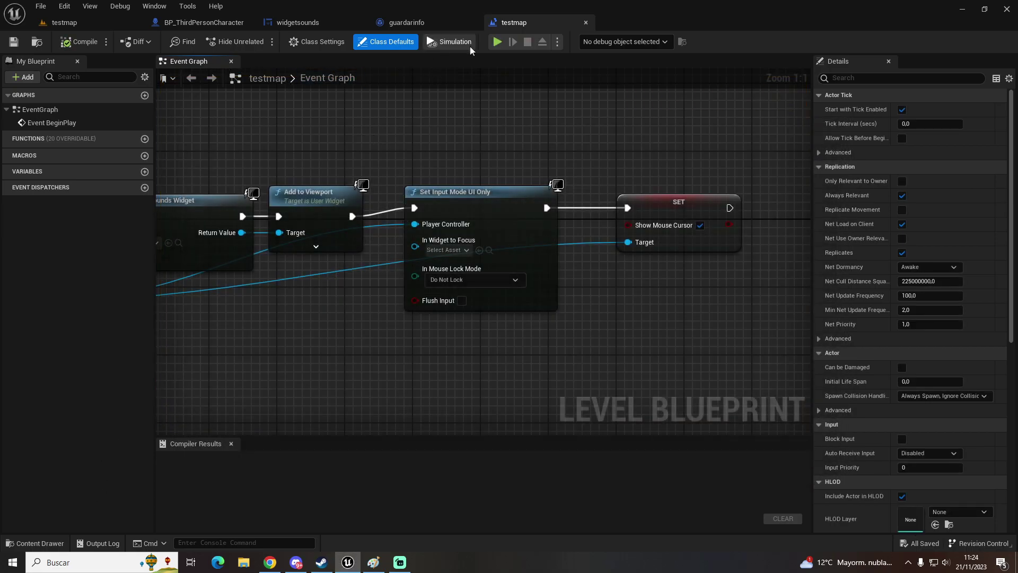
{"action": "left_click", "coordinate": [35, 543]}
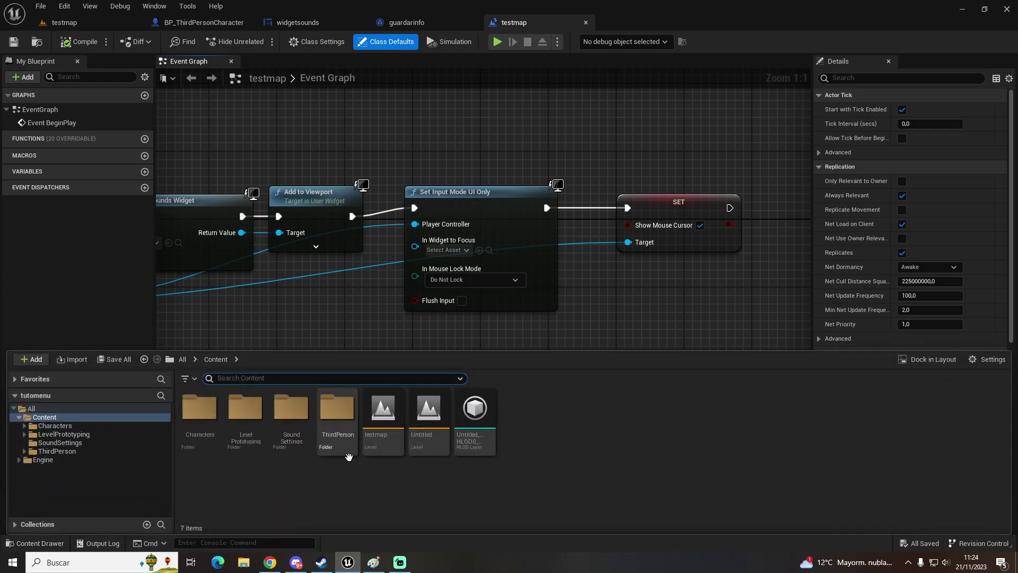
- Load the Untitled level and inspect its Level Blueprint's Set Input Mode node, then close it
{"action": "double_click", "coordinate": [432, 440]}
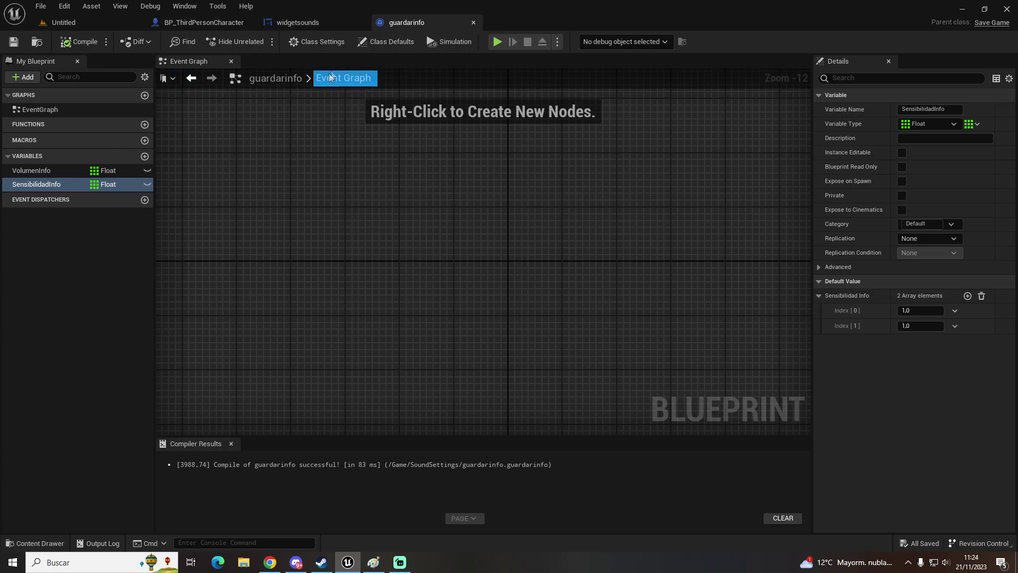
{"action": "left_click", "coordinate": [107, 21]}
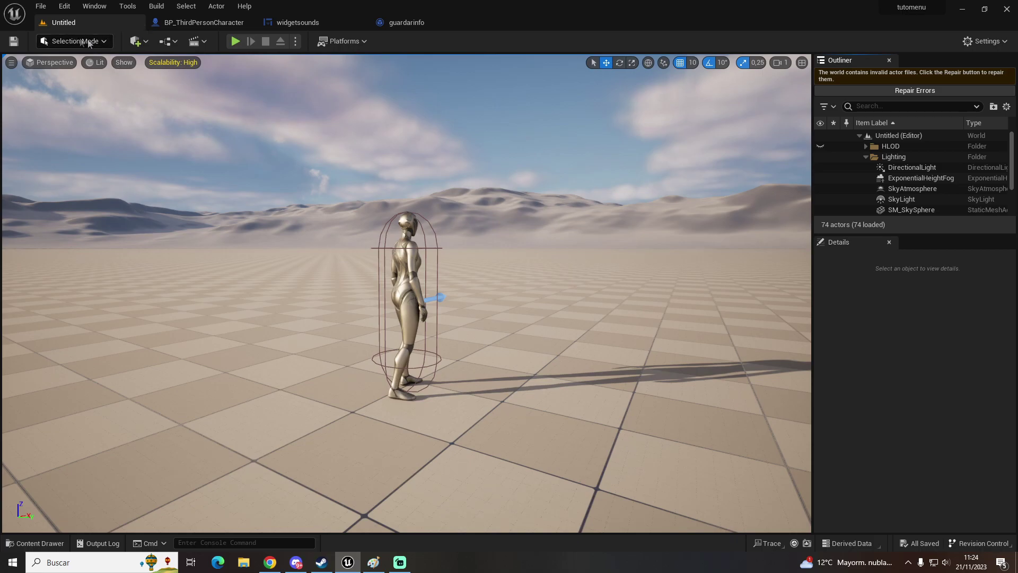
{"action": "left_click", "coordinate": [167, 42]}
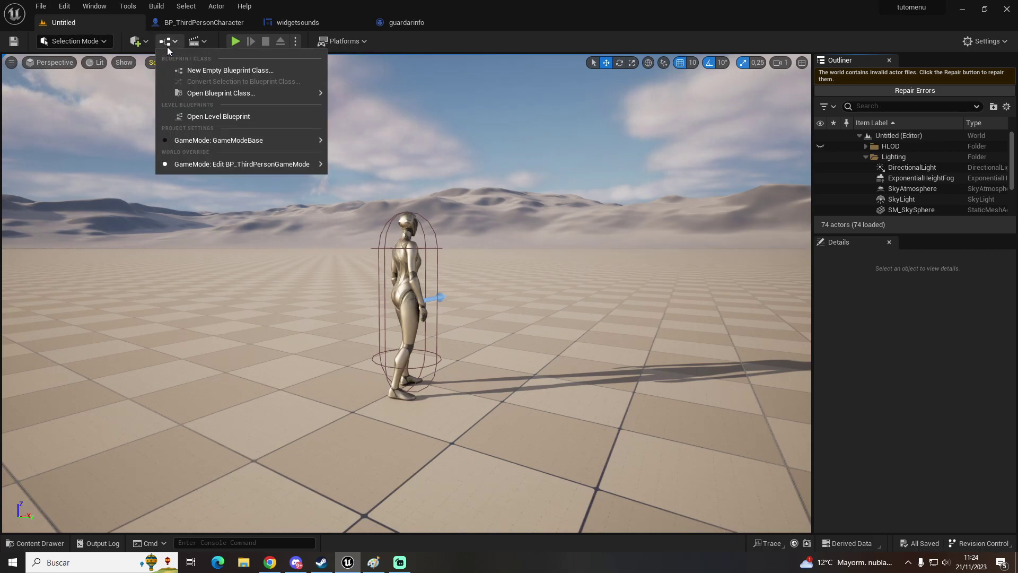
{"action": "left_click", "coordinate": [218, 116]}
{"action": "left_click_drag", "start_coordinate": [641, 158], "coordinate": [422, 347]}
{"action": "left_click", "coordinate": [481, 360]}
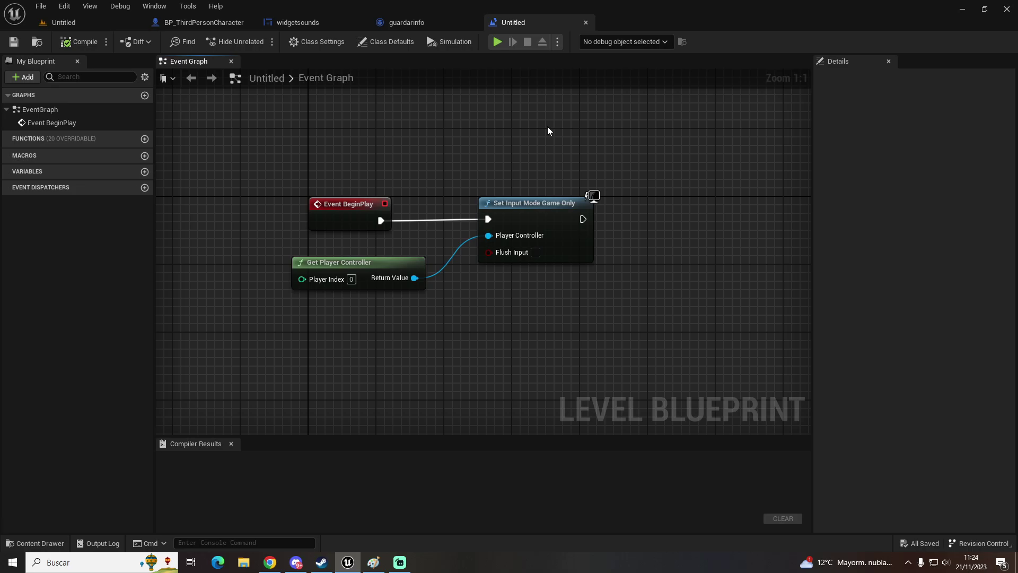
{"action": "left_click", "coordinate": [585, 22]}
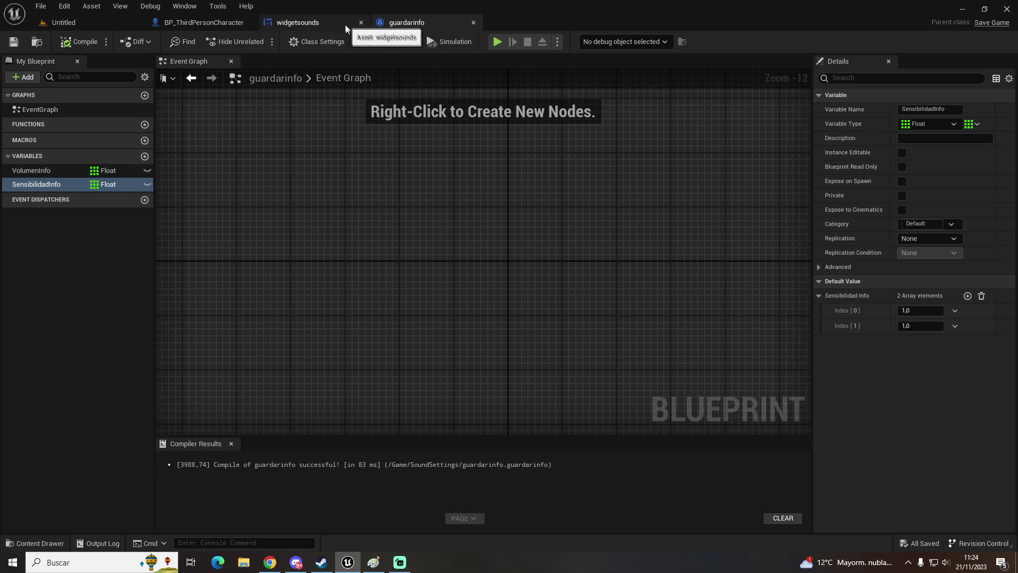
- Open guardarinfo from widgetsounds' Save Game Class, then return to the widgetsounds Designer layout
{"action": "left_click", "coordinate": [301, 21]}
{"action": "scroll", "coordinate": [310, 255], "scroll_direction": "up", "scroll_amount": 4}
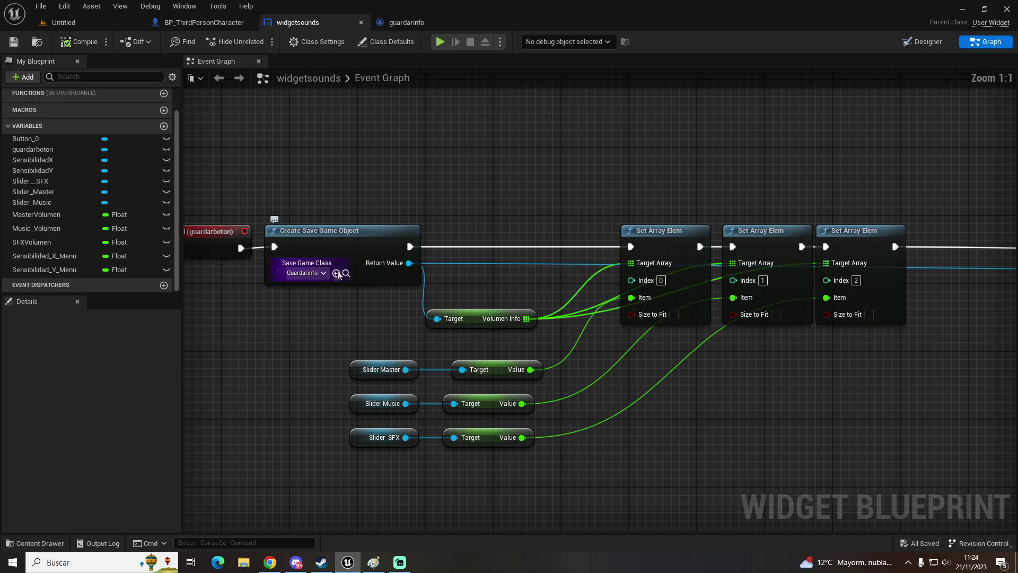
{"action": "left_click", "coordinate": [347, 273]}
{"action": "double_click", "coordinate": [307, 442]}
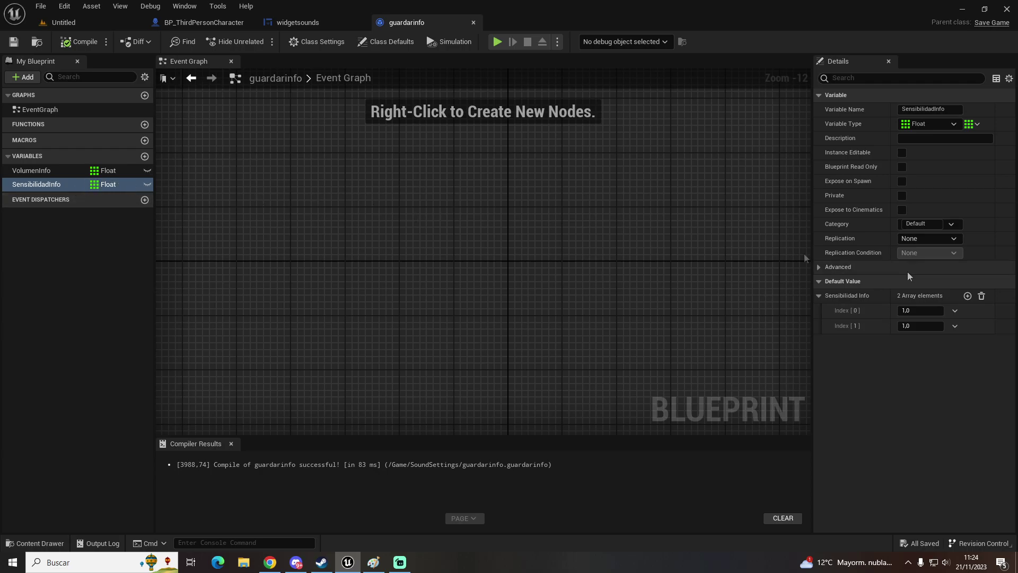
{"action": "left_click", "coordinate": [310, 28]}
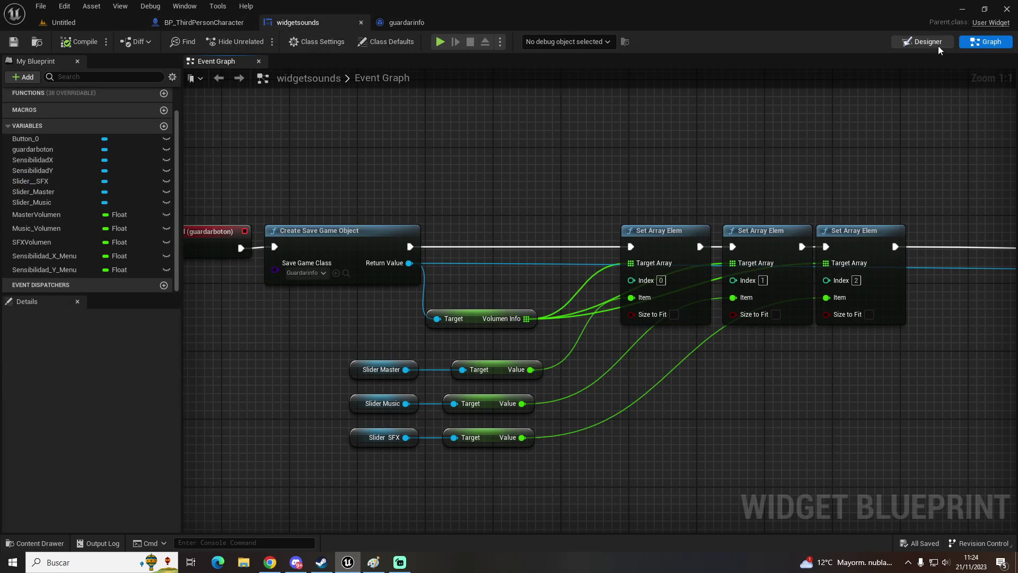
{"action": "left_click", "coordinate": [934, 42]}
{"action": "left_click", "coordinate": [381, 260]}
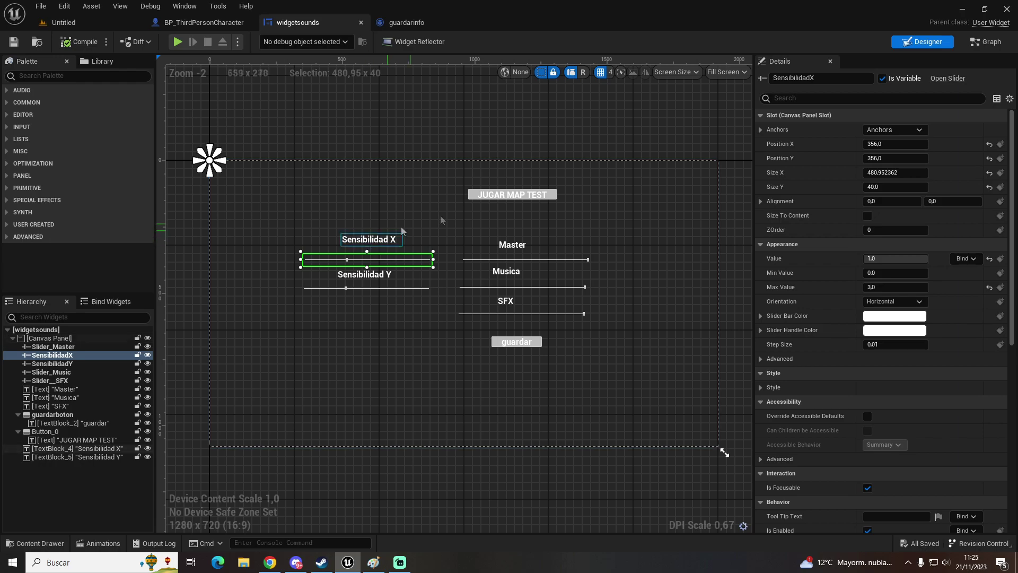
{"action": "mouse_move", "coordinate": [886, 287]}
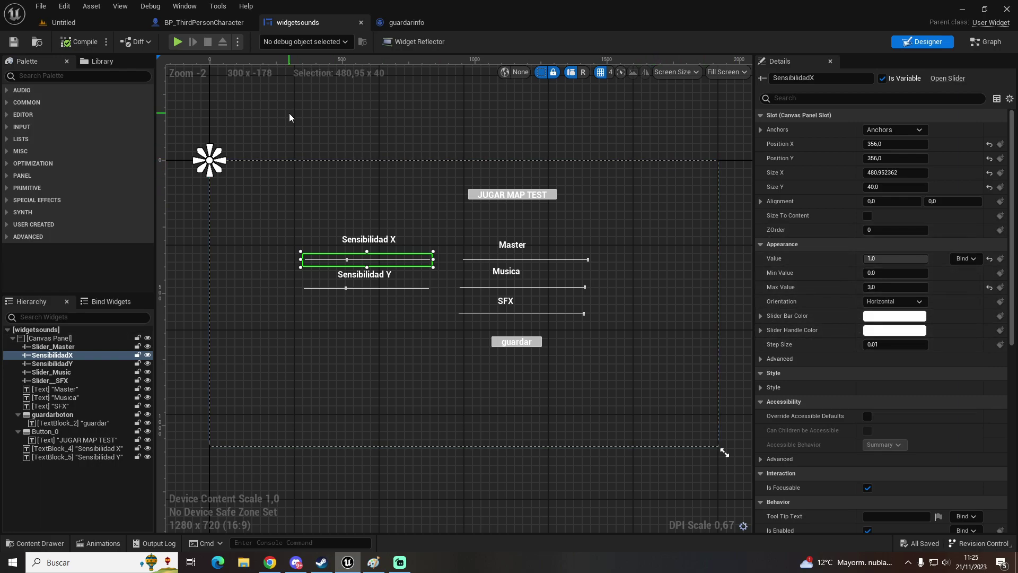
{"action": "left_click", "coordinate": [985, 43]}
{"action": "mouse_move", "coordinate": [825, 140]}
{"action": "right_mouse_down"}
{"action": "mouse_move", "coordinate": [647, 110]}
{"action": "mouse_move", "coordinate": [657, 100]}
{"action": "right_mouse_up"}
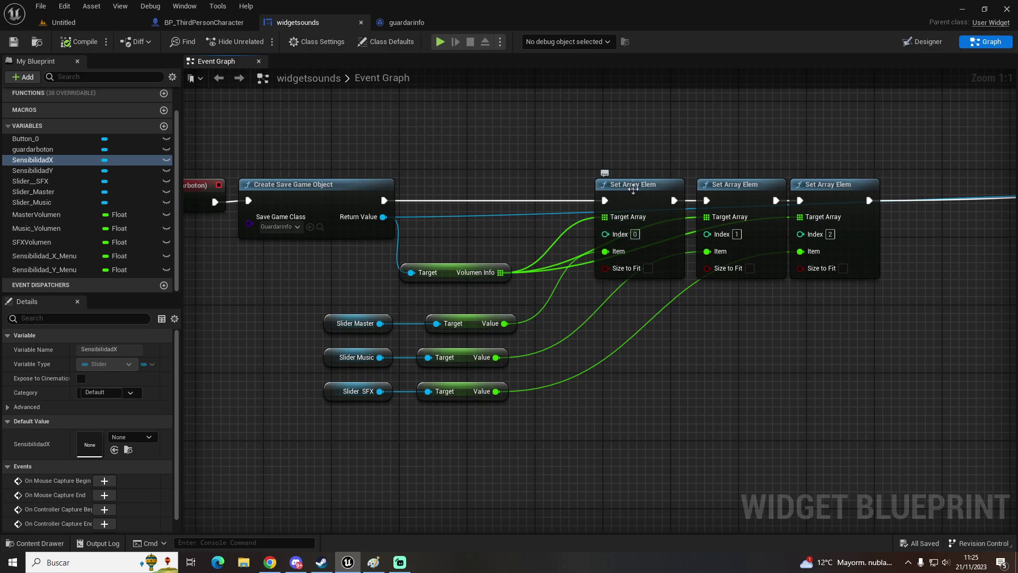
{"action": "right_click_drag", "start_coordinate": [465, 193], "coordinate": [469, 236]}
{"action": "scroll", "coordinate": [469, 237], "scroll_direction": "down", "scroll_amount": 3}
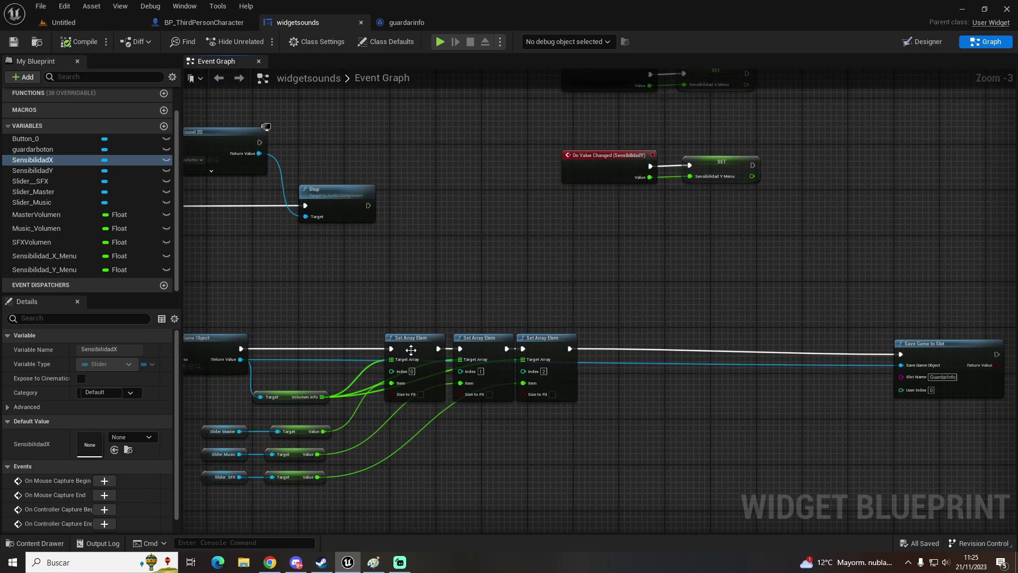
{"action": "scroll", "coordinate": [411, 350], "scroll_direction": "up", "scroll_amount": 3}
{"action": "right_click_drag", "start_coordinate": [637, 198], "coordinate": [294, 512]}
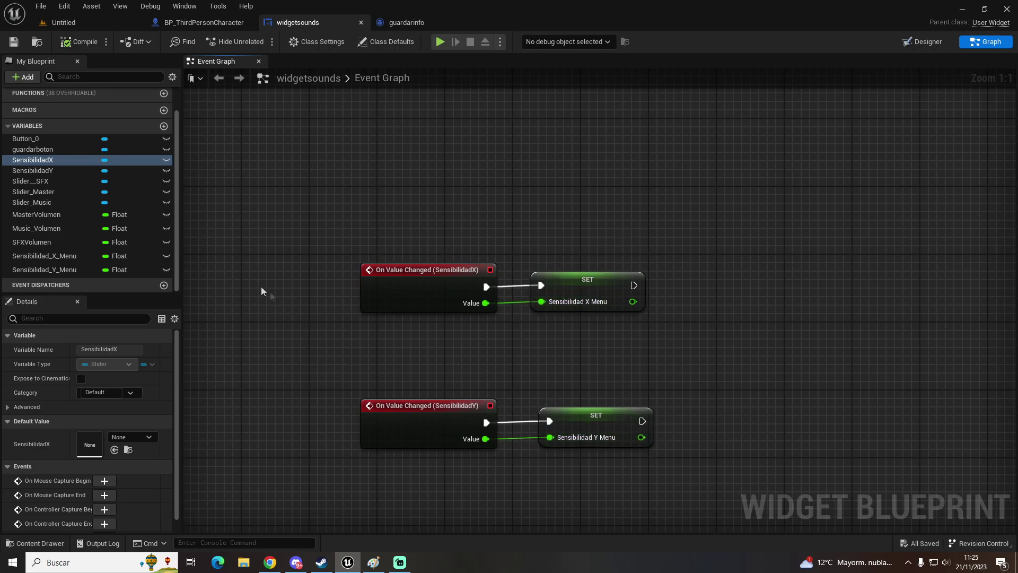
{"action": "left_click", "coordinate": [922, 41]}
{"action": "scroll", "coordinate": [960, 379], "scroll_direction": "down", "scroll_amount": 5}
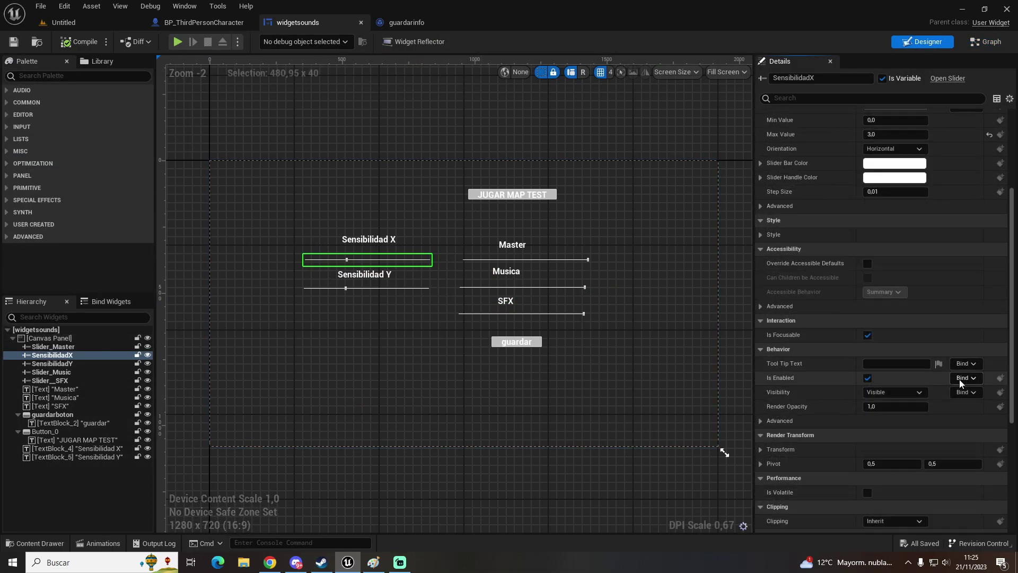
{"action": "scroll", "coordinate": [959, 380], "scroll_direction": "down", "scroll_amount": 5}
{"action": "left_click", "coordinate": [896, 525]}
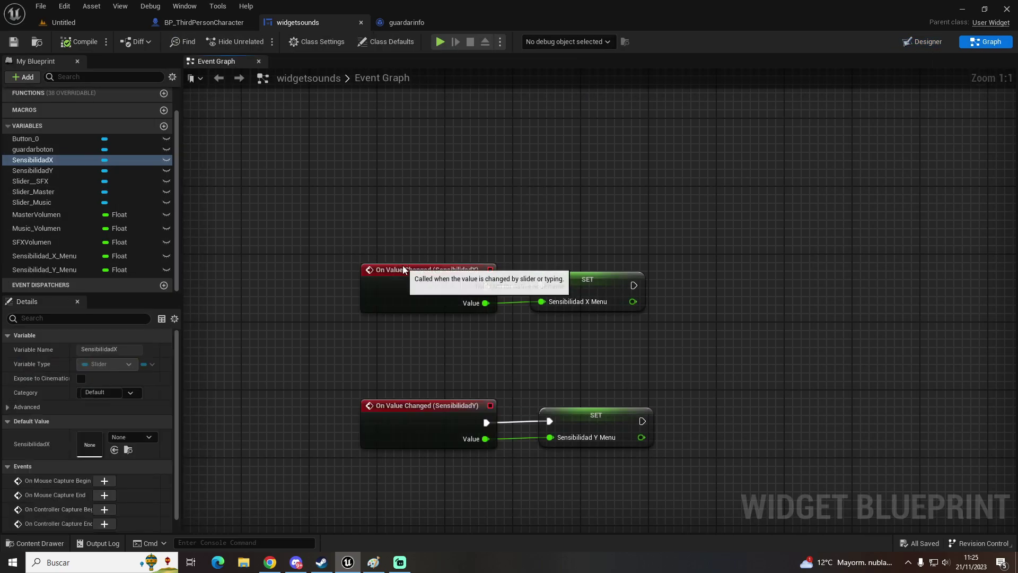
{"action": "left_click", "coordinate": [403, 270]}
{"action": "right_click", "coordinate": [469, 303]}
- Add a Get Sensibilidad Info node from the save-game object in the save chain
{"action": "left_click", "coordinate": [637, 216]}
{"action": "right_click_drag", "start_coordinate": [657, 250], "coordinate": [655, 65]}
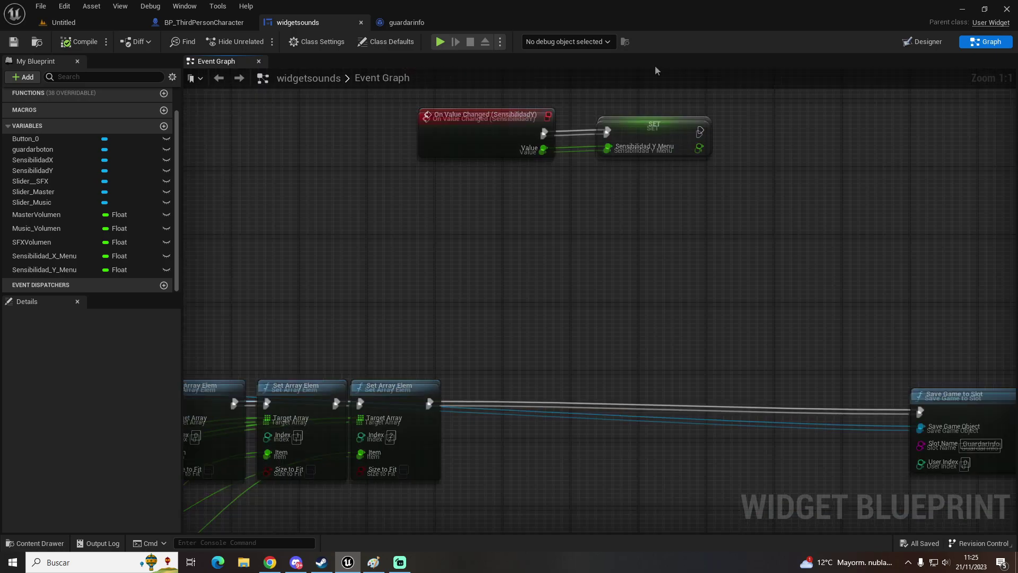
{"action": "scroll", "coordinate": [655, 65], "scroll_direction": "down", "scroll_amount": 1}
{"action": "right_click_drag", "start_coordinate": [637, 189], "coordinate": [807, 140]}
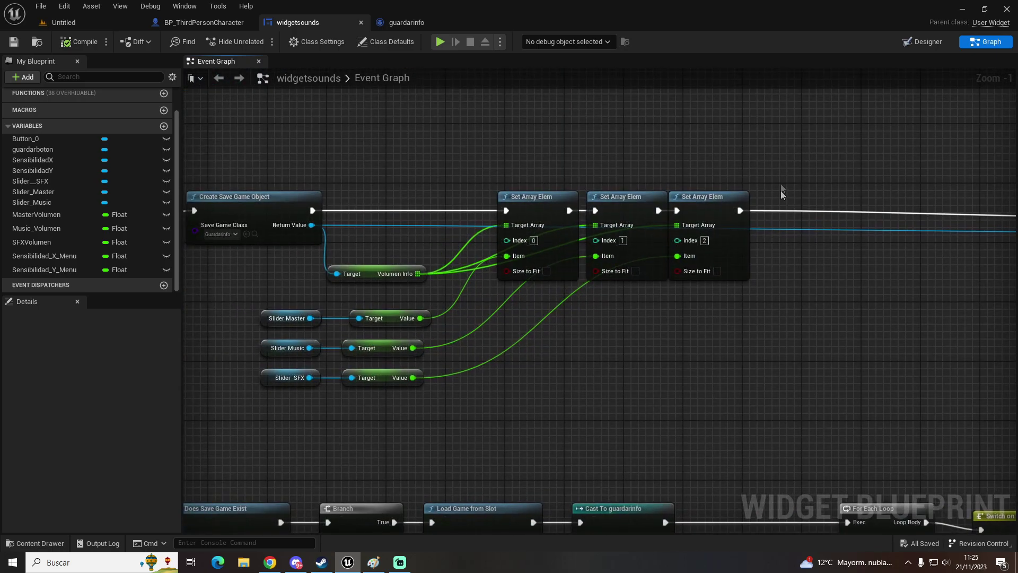
{"action": "right_click_drag", "start_coordinate": [825, 197], "coordinate": [781, 177]}
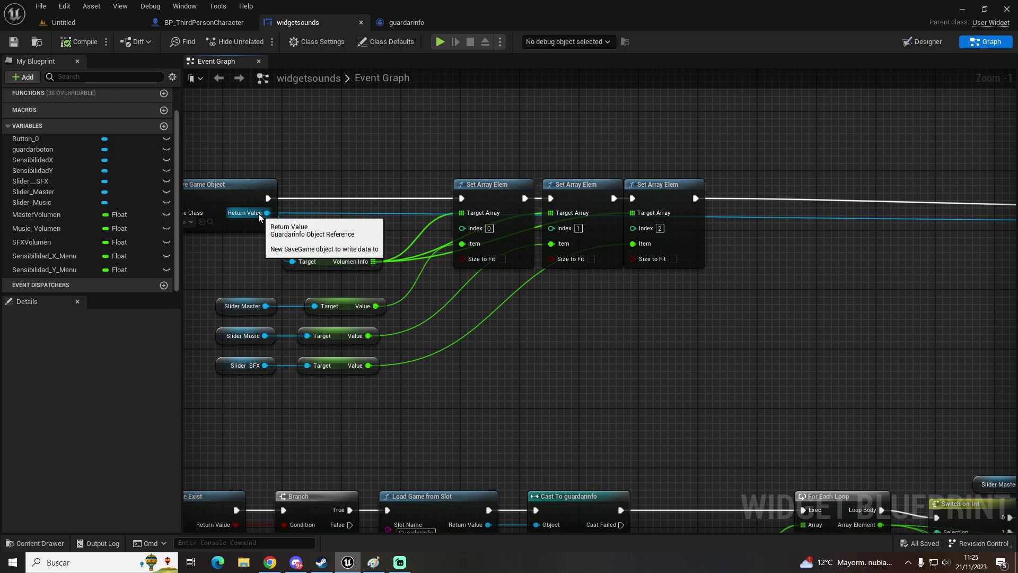
{"action": "right_click_drag", "start_coordinate": [259, 213], "coordinate": [296, 158]}
{"action": "scroll", "coordinate": [296, 158], "scroll_direction": "up", "scroll_amount": 1}
{"action": "left_click_drag", "start_coordinate": [437, 225], "coordinate": [806, 338]}
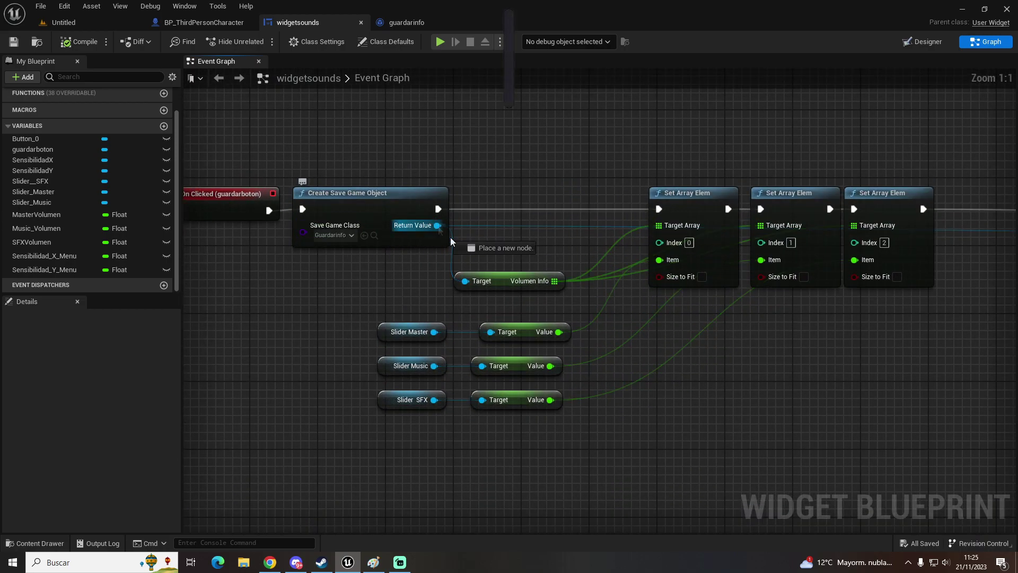
{"action": "type", "text": "sensi"}
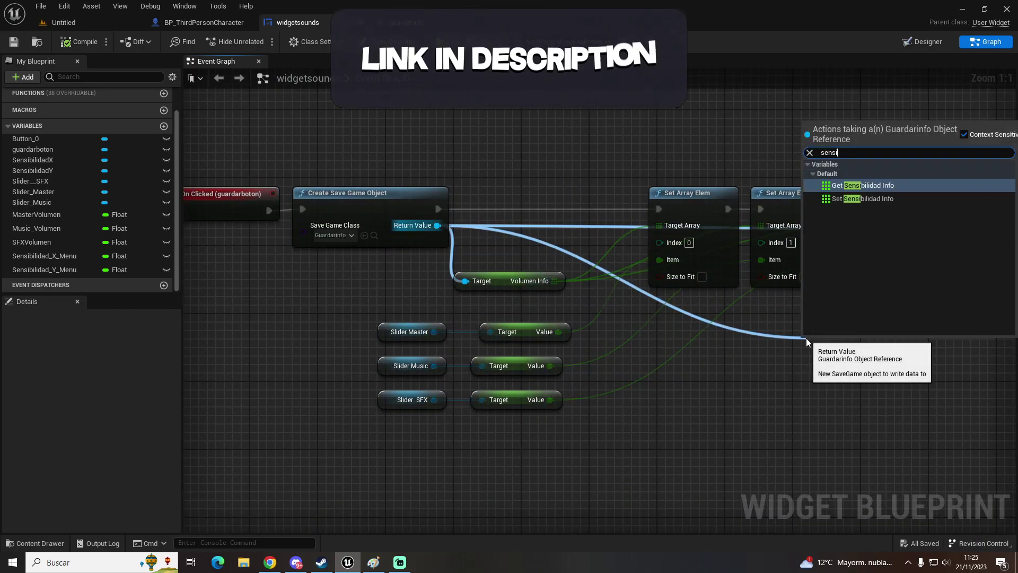
{"action": "key", "text": "Return"}
- Place getter nodes for the SensibilidadX and SensibilidadY sliders in the graph
{"action": "right_click_drag", "start_coordinate": [806, 339], "coordinate": [656, 332]}
{"action": "right_click_drag", "start_coordinate": [391, 345], "coordinate": [489, 330]}
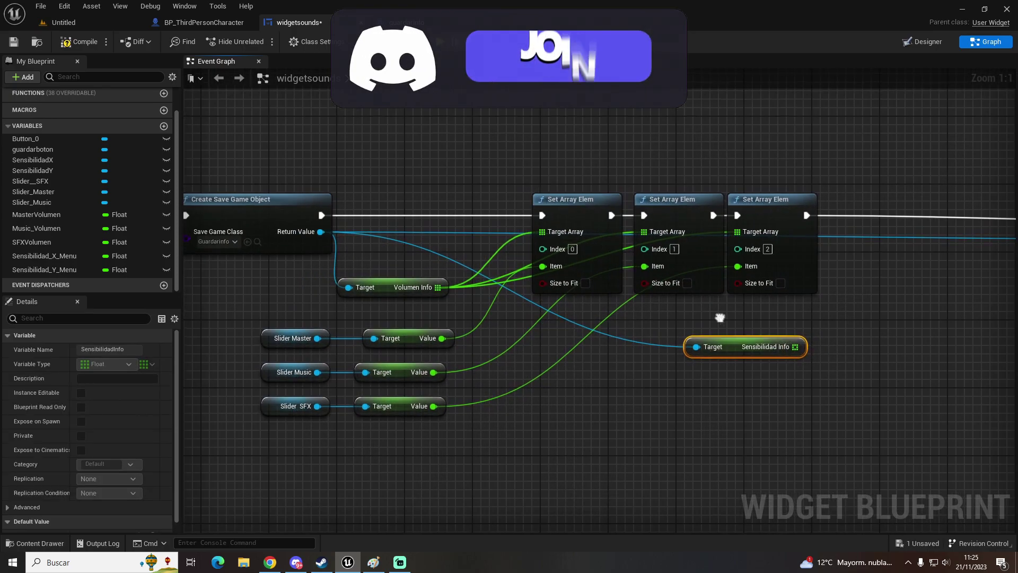
{"action": "right_click_drag", "start_coordinate": [744, 265], "coordinate": [432, 302]}
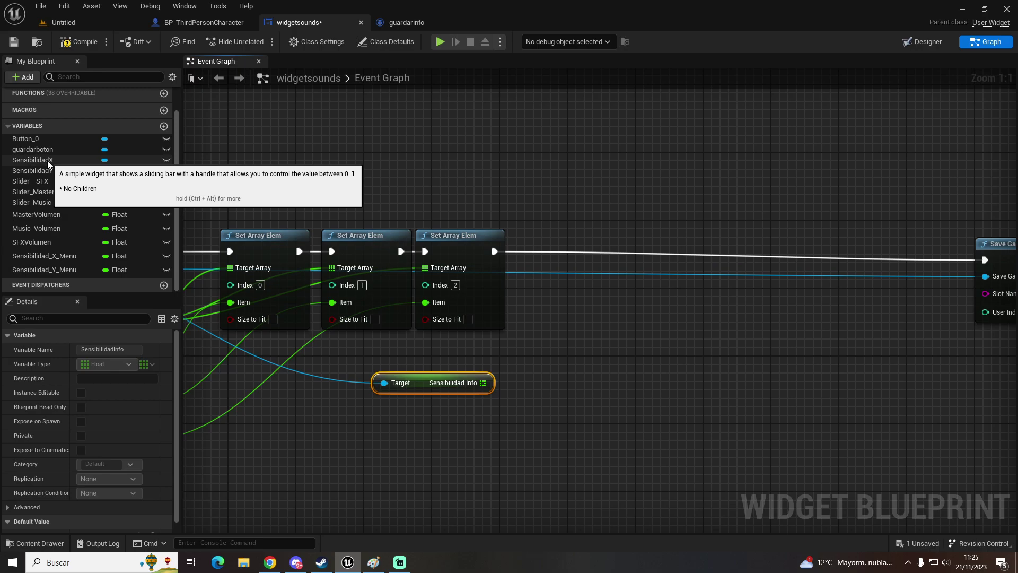
{"action": "left_click_drag", "start_coordinate": [47, 162], "coordinate": [390, 416]}
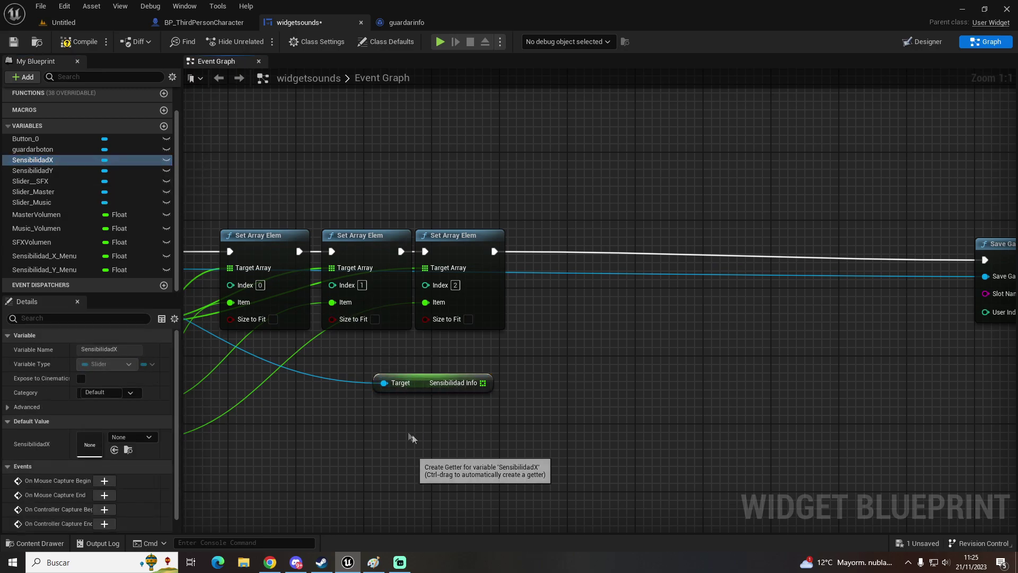
{"action": "left_click", "coordinate": [414, 435]}
{"action": "left_click_drag", "start_coordinate": [32, 170], "coordinate": [406, 457]}
{"action": "left_click", "coordinate": [408, 462]}
- Duplicate Set Array Elem twice and chain the copies' execution into Save Game to Slot
{"action": "right_click_drag", "start_coordinate": [406, 459], "coordinate": [438, 370]}
{"action": "left_click", "coordinate": [382, 192]}
{"action": "key", "text": "ctrl+c"}
{"action": "key", "text": "ctrl+v"}
{"action": "mouse_move", "coordinate": [613, 210]}
{"action": "left_mouse_down"}
{"action": "mouse_move", "coordinate": [659, 250]}
{"action": "mouse_move", "coordinate": [691, 197]}
{"action": "left_mouse_up"}
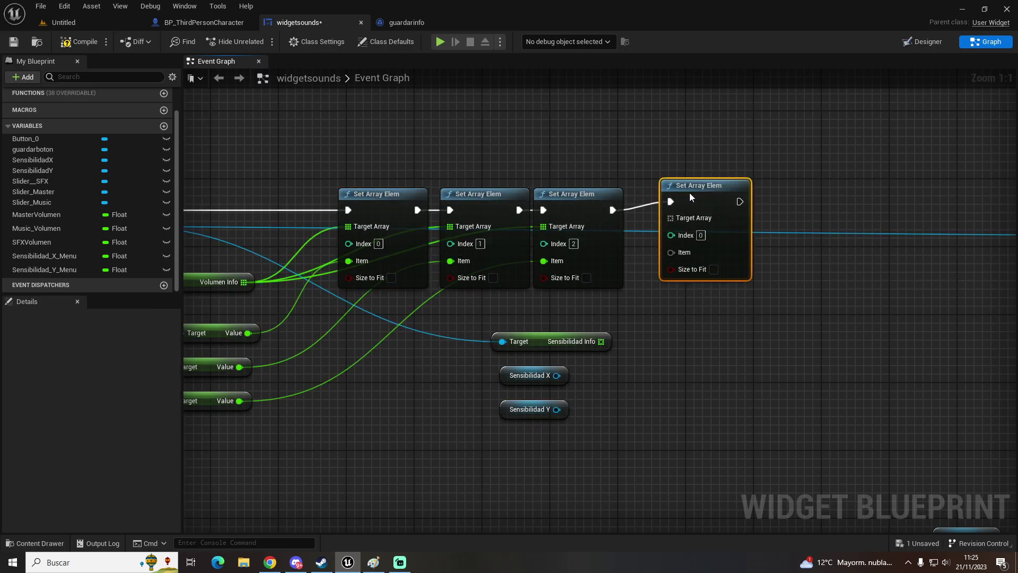
{"action": "right_click_drag", "start_coordinate": [740, 206], "coordinate": [574, 237]}
{"action": "left_click", "coordinate": [604, 227]}
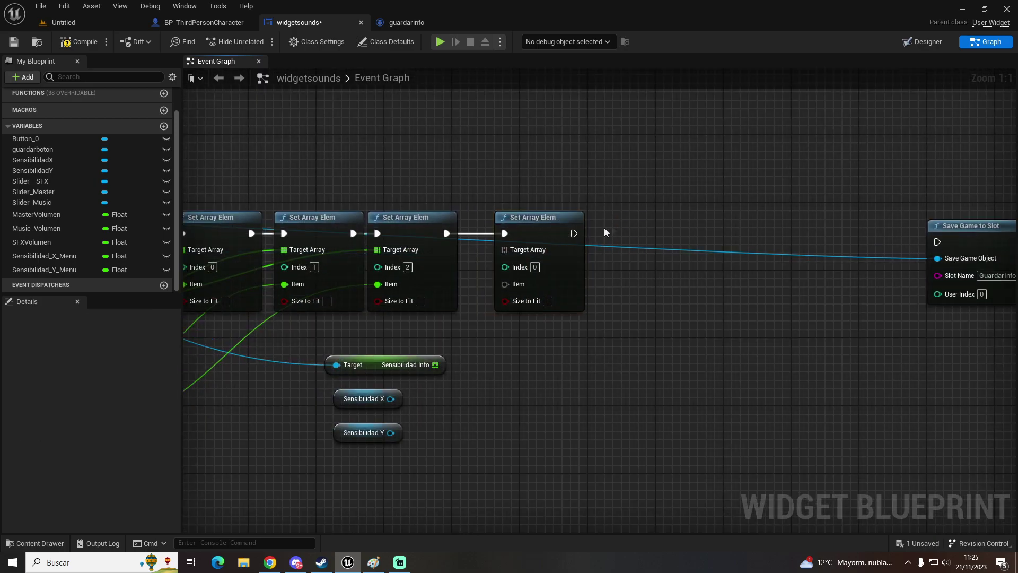
{"action": "key", "text": "ctrl+v"}
{"action": "left_click_drag", "start_coordinate": [609, 232], "coordinate": [613, 218]}
{"action": "left_click_drag", "start_coordinate": [675, 233], "coordinate": [938, 242]}
{"action": "left_click", "coordinate": [813, 158]}
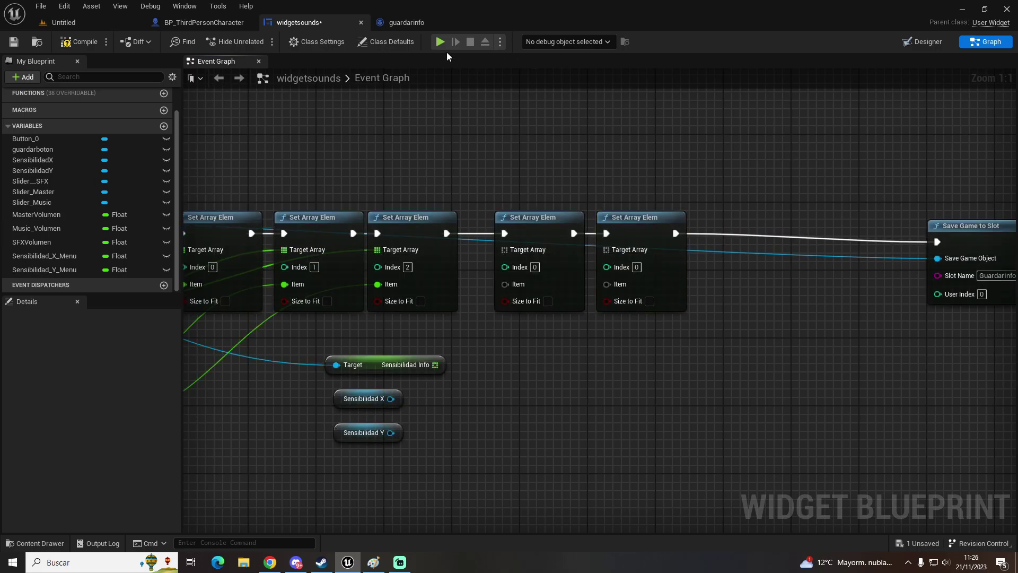
{"action": "scroll", "coordinate": [766, 114], "scroll_direction": "down", "scroll_amount": 2}
{"action": "scroll", "coordinate": [561, 177], "scroll_direction": "down", "scroll_amount": 1}
{"action": "scroll", "coordinate": [561, 177], "scroll_direction": "up", "scroll_amount": 3}
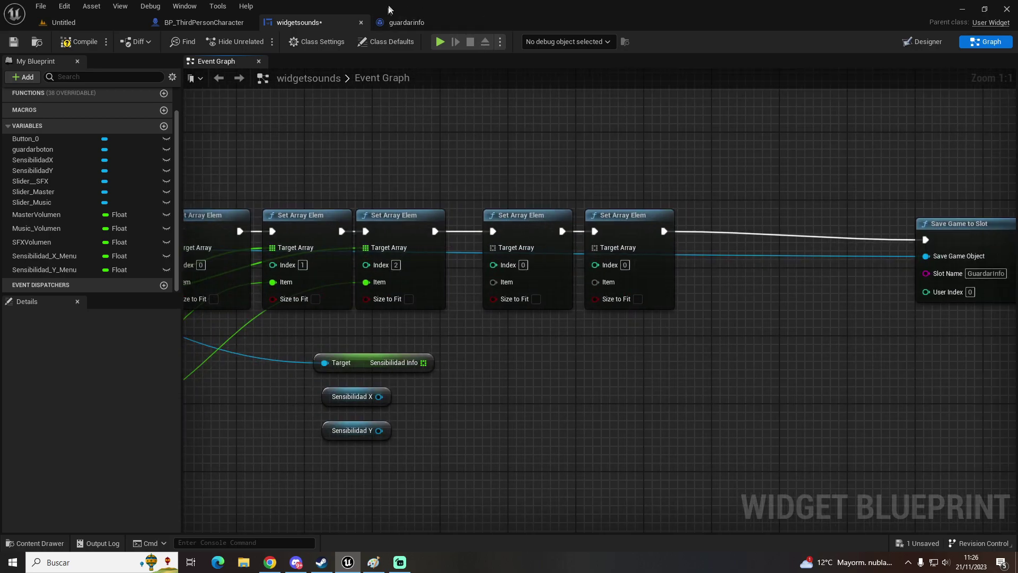
- Set the fifth Set Array Elem index to 1 and connect Sensibilidad Info to the new nodes
{"action": "left_click", "coordinate": [403, 23]}
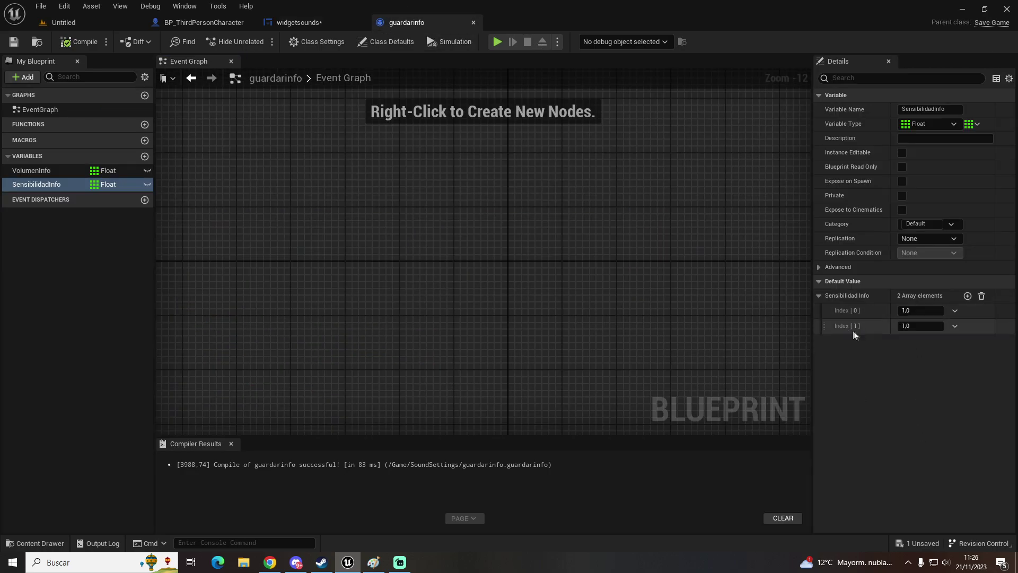
{"action": "left_click", "coordinate": [300, 22]}
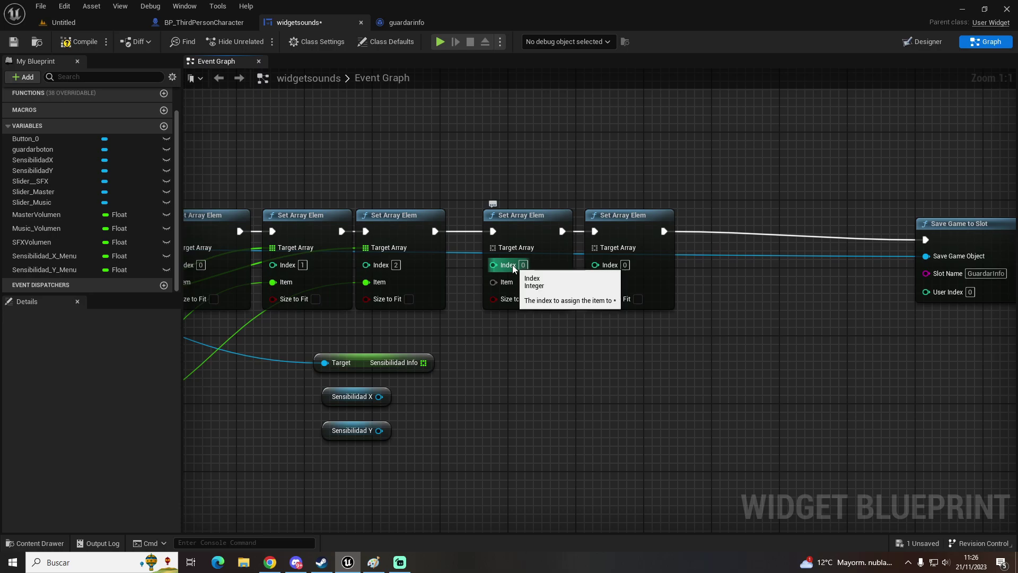
{"action": "left_click", "coordinate": [625, 264]}
{"action": "type", "text": "1"}
{"action": "key", "text": "Return"}
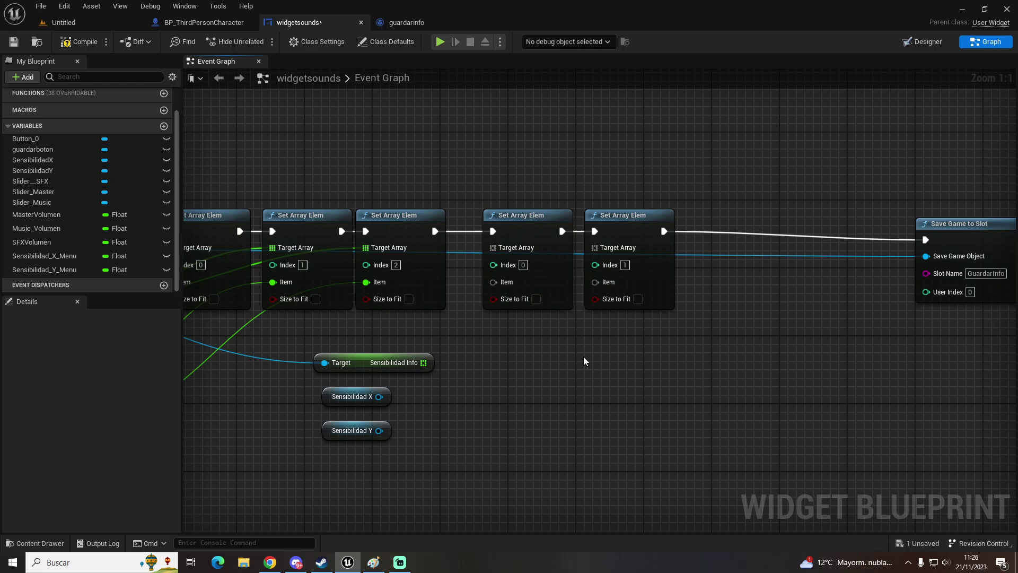
{"action": "mouse_move", "coordinate": [423, 362]}
{"action": "left_mouse_down"}
{"action": "mouse_move", "coordinate": [595, 267]}
{"action": "mouse_move", "coordinate": [594, 282]}
{"action": "left_mouse_up"}
{"action": "right_click_drag", "start_coordinate": [594, 282], "coordinate": [781, 242]}
- Add Get Value nodes for both sensitivity sliders and wire them into the X and Y Item pins
{"action": "left_click_drag", "start_coordinate": [567, 356], "coordinate": [612, 358]}
{"action": "type", "text": "get value"}
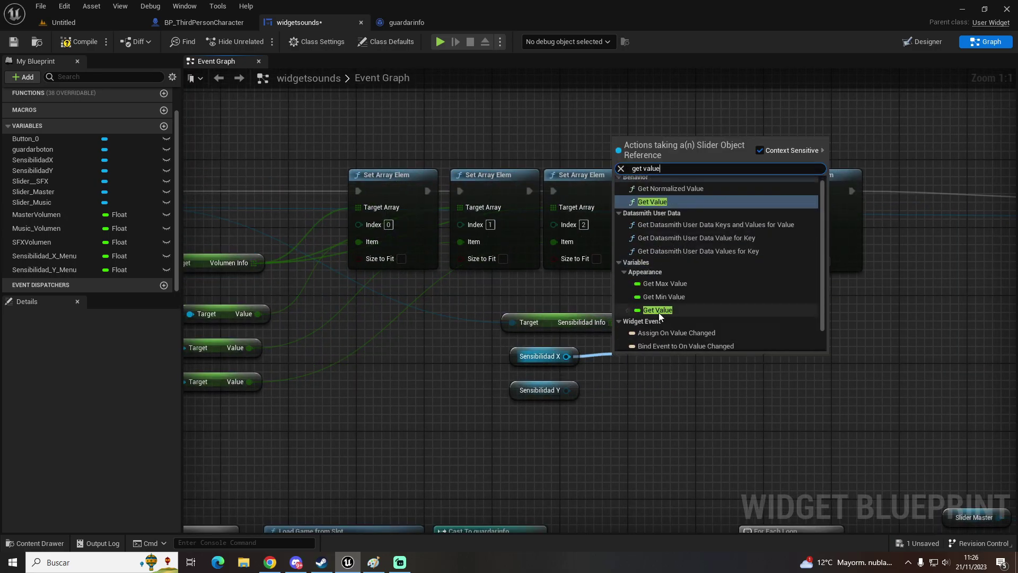
{"action": "left_click", "coordinate": [661, 311]}
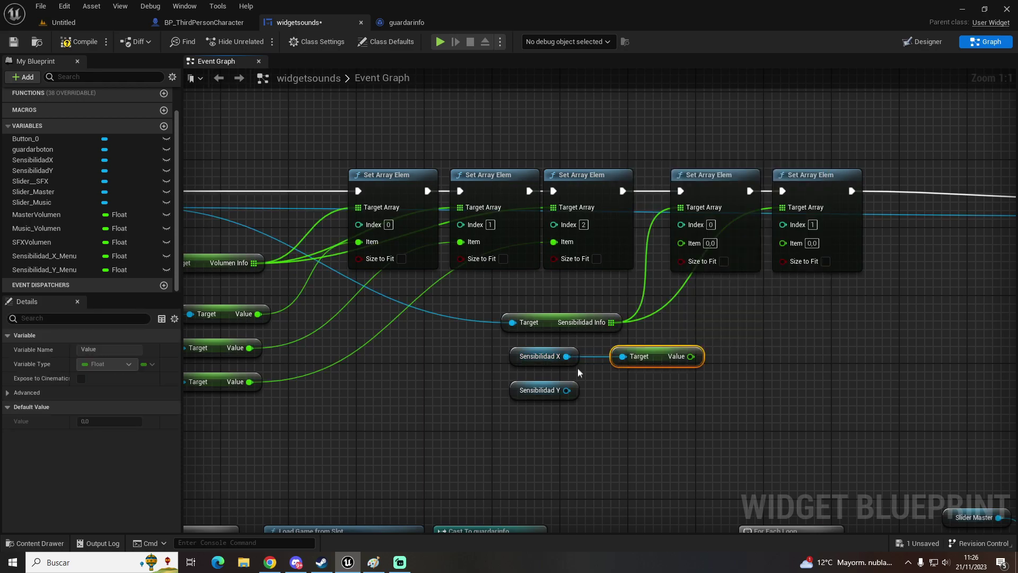
{"action": "left_click_drag", "start_coordinate": [567, 390], "coordinate": [628, 386]}
{"action": "type", "text": "get value"}
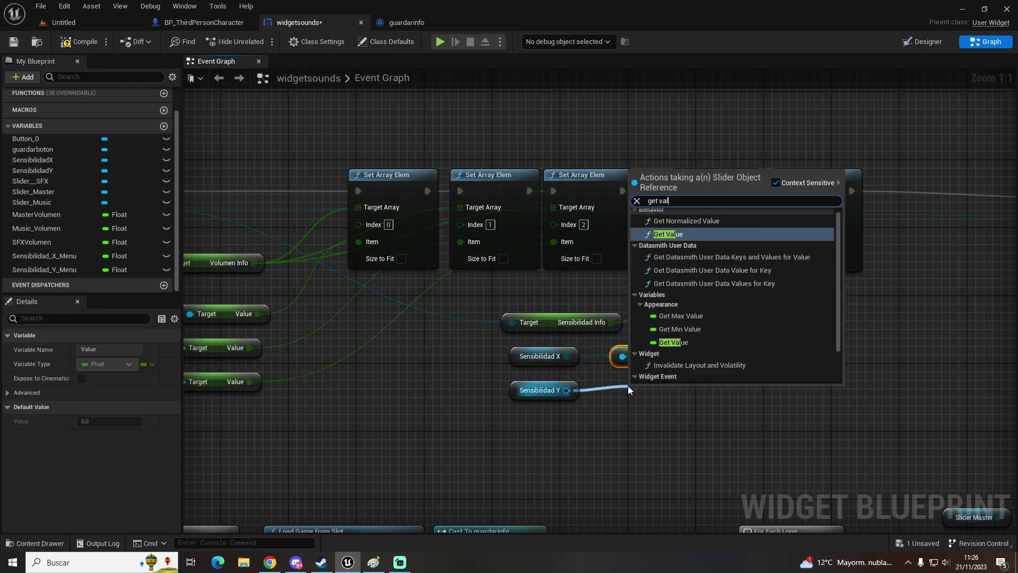
{"action": "left_click", "coordinate": [727, 342]}
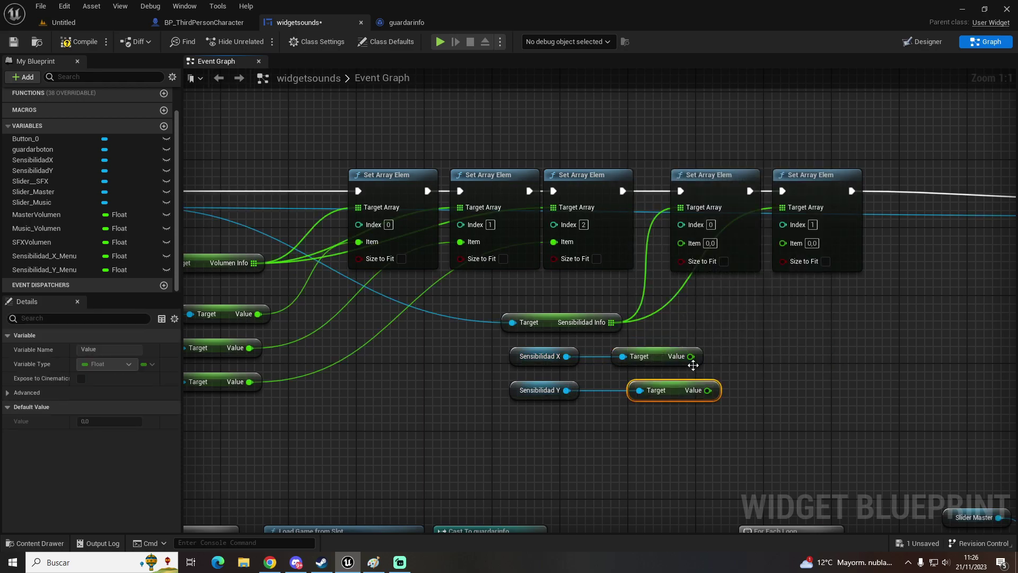
{"action": "left_click_drag", "start_coordinate": [691, 356], "coordinate": [694, 243]}
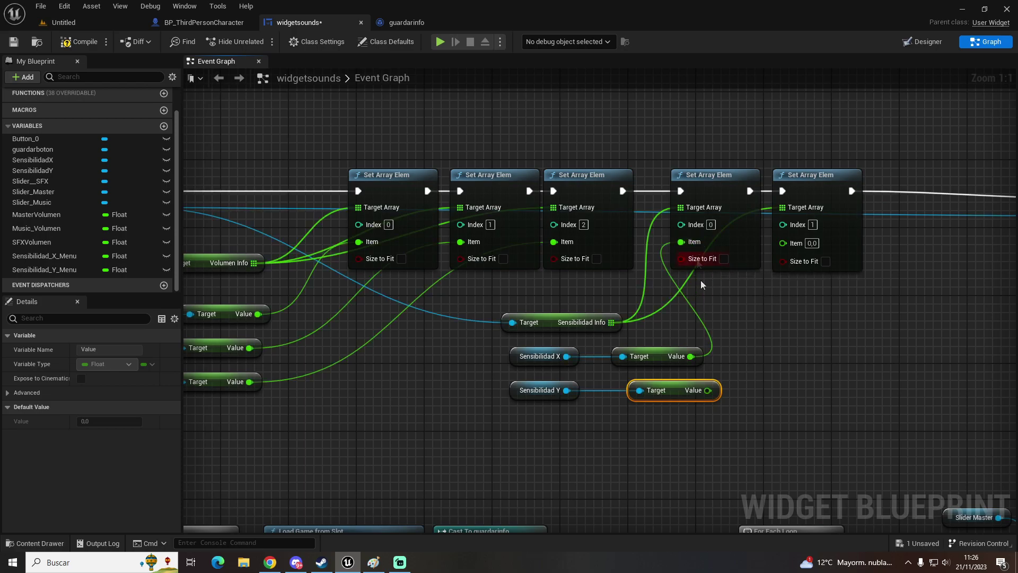
{"action": "left_click_drag", "start_coordinate": [708, 390], "coordinate": [796, 244]}
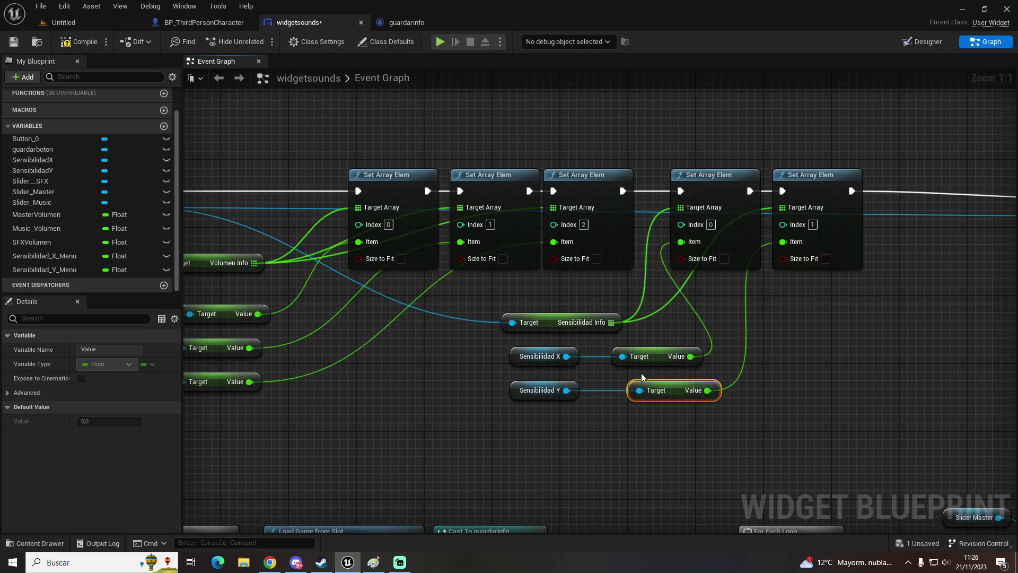
{"action": "left_click_drag", "start_coordinate": [653, 358], "coordinate": [645, 358]}
{"action": "left_click", "coordinate": [774, 324]}
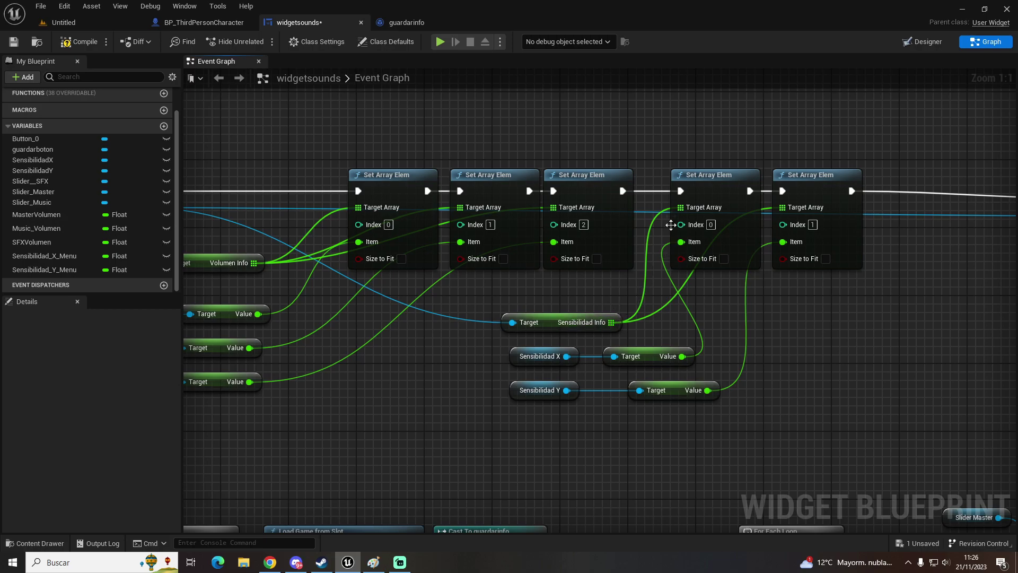
{"action": "scroll", "coordinate": [836, 160], "scroll_direction": "down", "scroll_amount": 1}
{"action": "scroll", "coordinate": [800, 195], "scroll_direction": "down", "scroll_amount": 1}
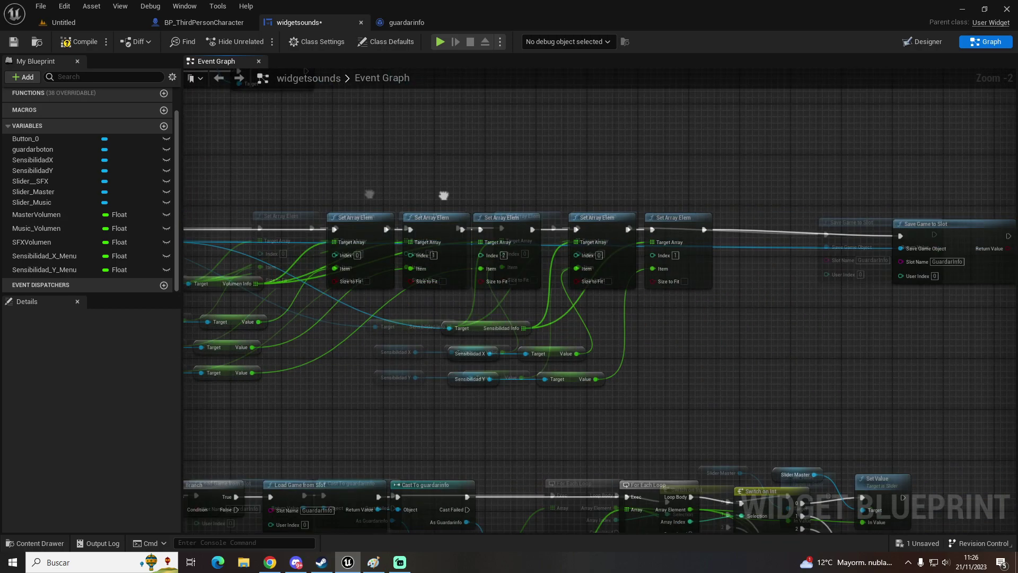
- Review the slider value-change SET nodes and sensitivity getters, ending at the load-game chain
{"action": "scroll", "coordinate": [392, 325], "scroll_direction": "up", "scroll_amount": 2}
{"action": "right_click_drag", "start_coordinate": [392, 324], "coordinate": [559, 313]}
{"action": "left_click_drag", "start_coordinate": [568, 155], "coordinate": [389, 413]}
{"action": "right_click_drag", "start_coordinate": [389, 413], "coordinate": [652, 148]}
{"action": "left_click_drag", "start_coordinate": [713, 323], "coordinate": [559, 400]}
{"action": "left_click", "coordinate": [393, 24]}
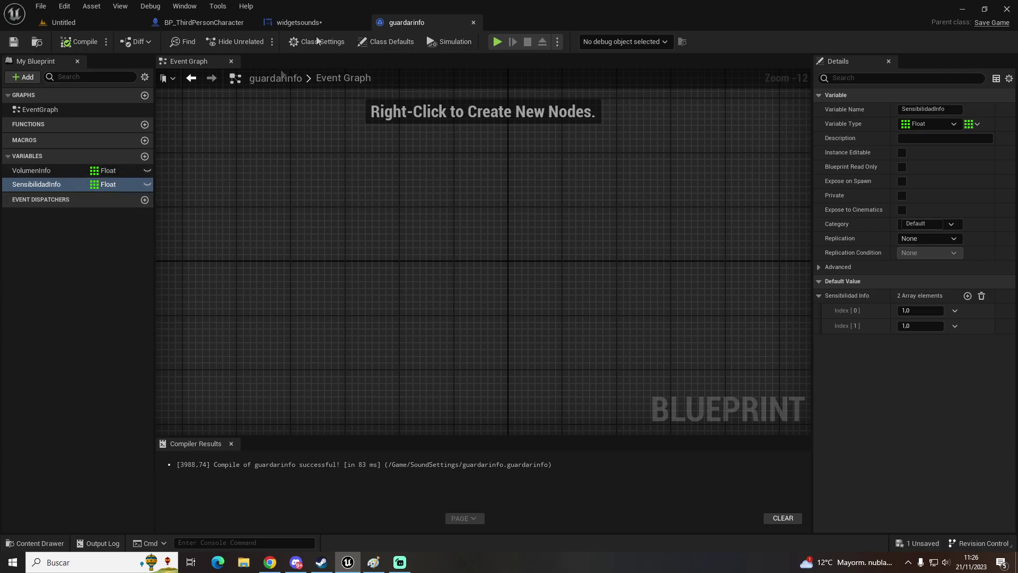
{"action": "left_click", "coordinate": [346, 21]}
{"action": "left_click", "coordinate": [488, 427]}
{"action": "right_click_drag", "start_coordinate": [489, 427], "coordinate": [549, 210]}
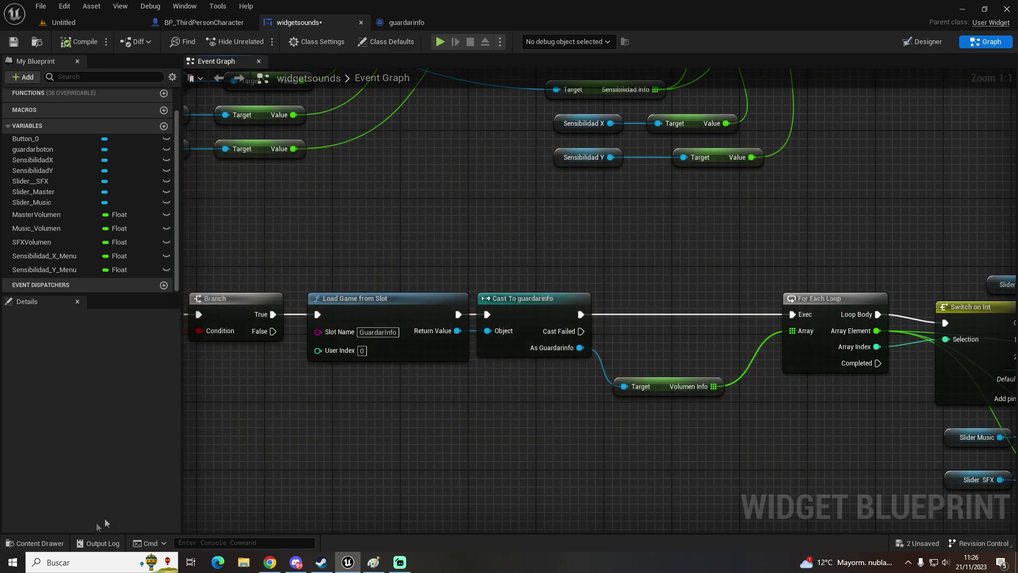
- Open testmap from the top Content folder, save the modified blueprints, and start a Play preview
{"action": "left_click", "coordinate": [36, 543]}
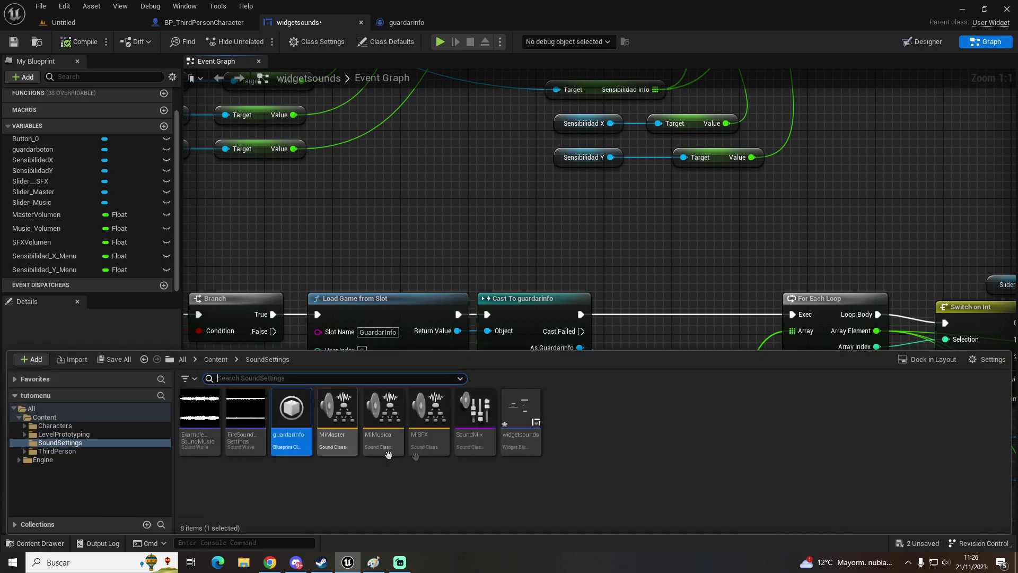
{"action": "key", "text": "alt+Left"}
{"action": "double_click", "coordinate": [382, 419]}
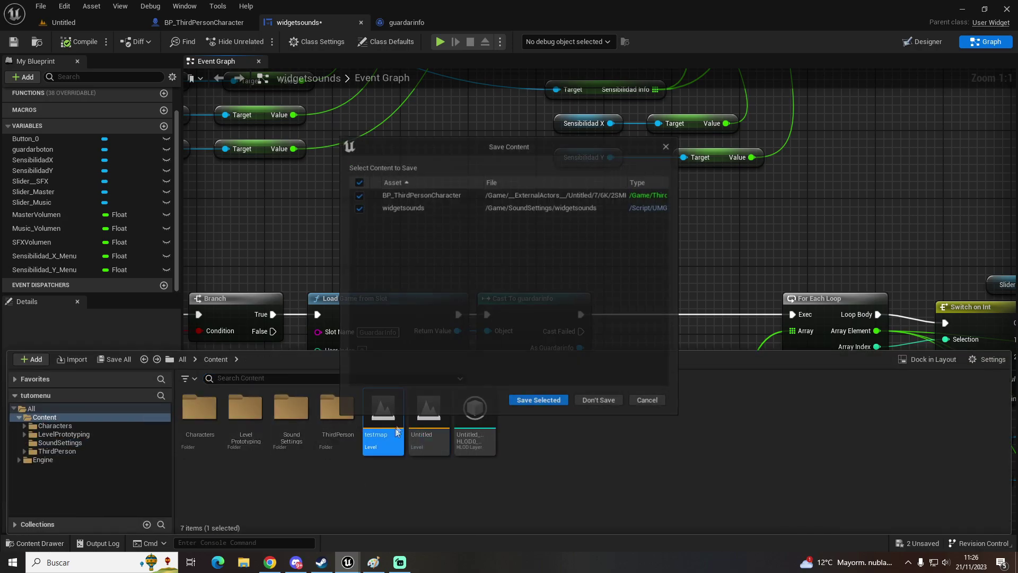
{"action": "left_click", "coordinate": [564, 403]}
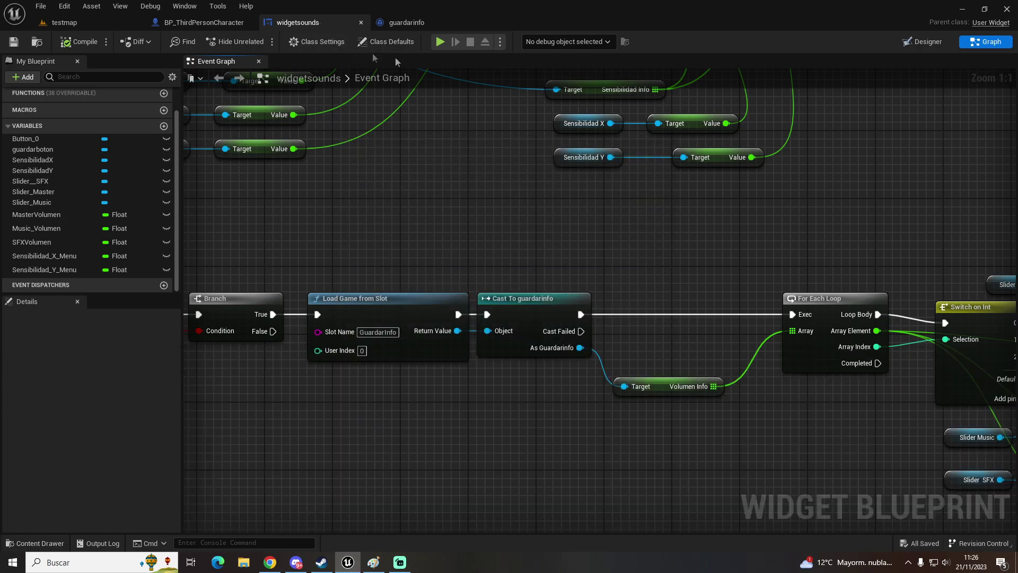
{"action": "left_click", "coordinate": [444, 42]}
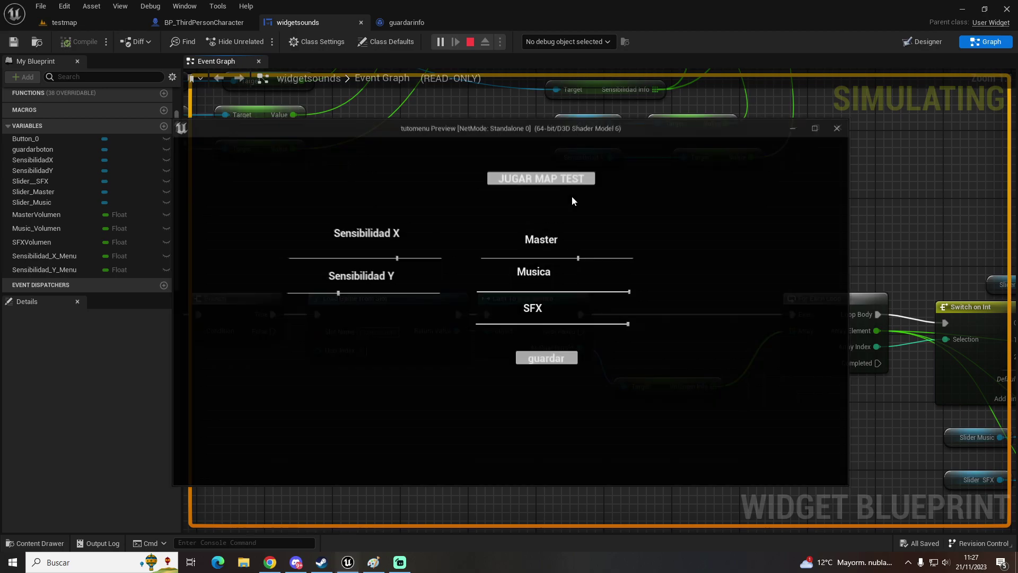
- Stop and replay the preview to retest the sliders, then pan to the volume-loading loop
{"action": "key", "text": "Escape"}
{"action": "left_click", "coordinate": [440, 42]}
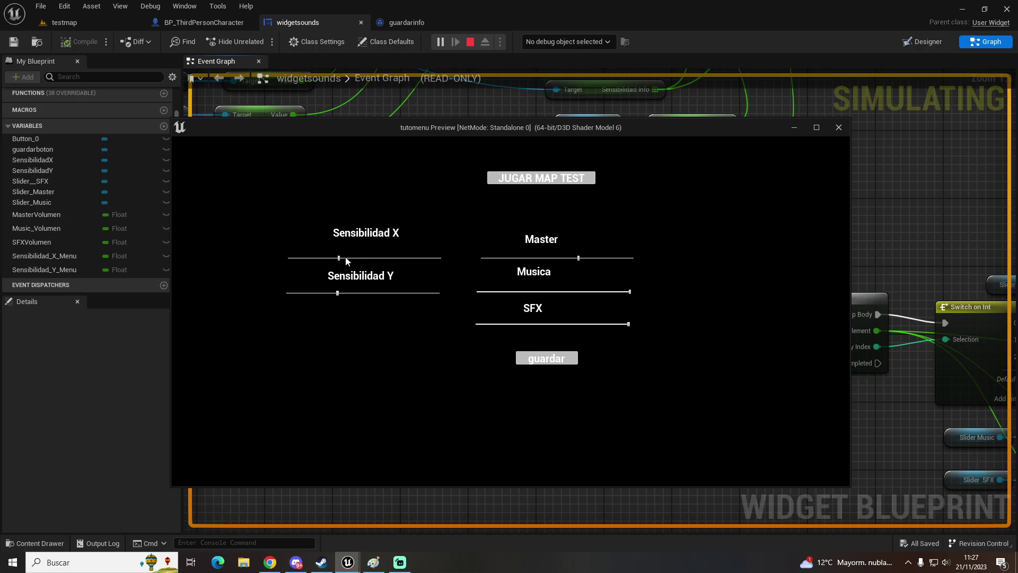
{"action": "key", "text": "Escape"}
{"action": "mouse_move", "coordinate": [714, 237]}
{"action": "right_mouse_down"}
{"action": "mouse_move", "coordinate": [533, 235]}
{"action": "mouse_move", "coordinate": [555, 161]}
{"action": "right_mouse_up"}
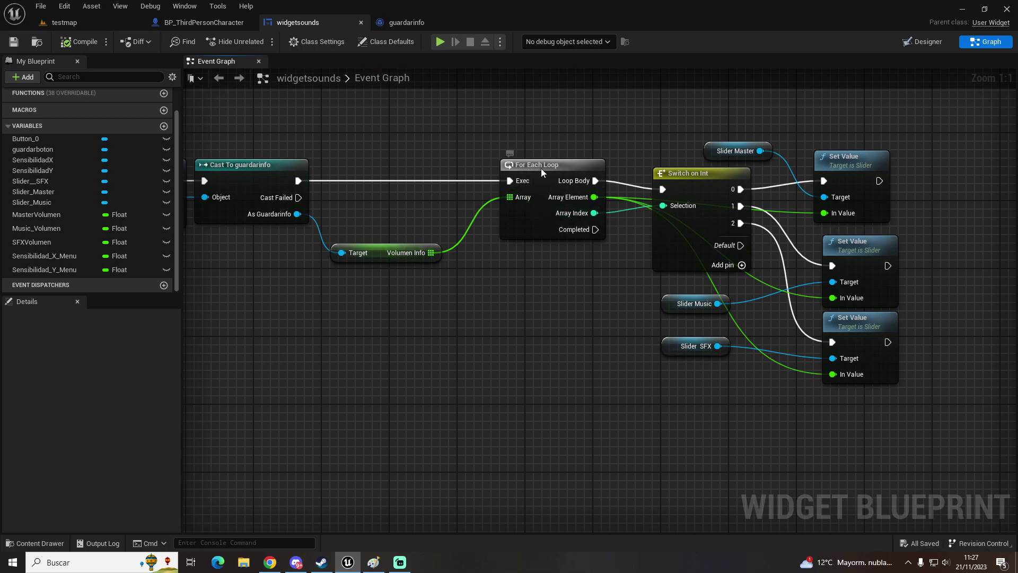
- Duplicate the For Each Loop and Switch on Int, running the copy after the first loop completes
{"action": "left_click_drag", "start_coordinate": [562, 271], "coordinate": [675, 235]}
{"action": "right_click_drag", "start_coordinate": [592, 403], "coordinate": [593, 304]}
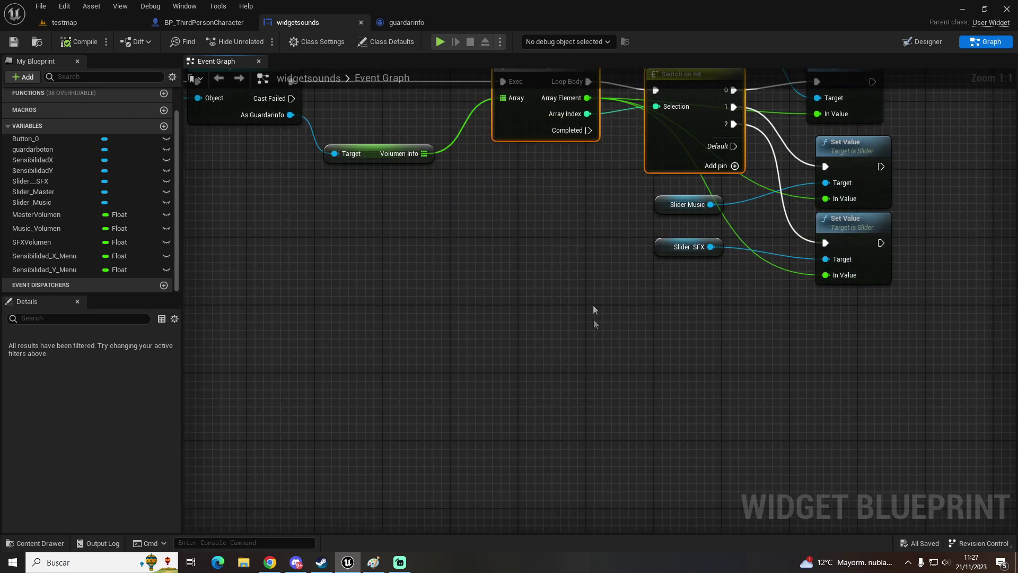
{"action": "key", "text": "ctrl+c"}
{"action": "key", "text": "ctrl+v"}
{"action": "left_click_drag", "start_coordinate": [588, 130], "coordinate": [528, 335]}
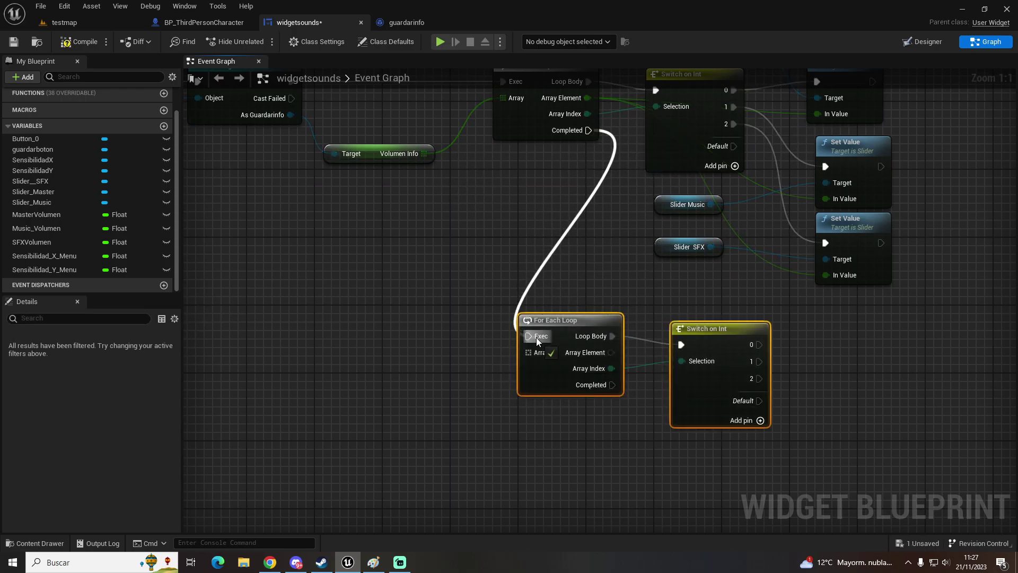
{"action": "right_click_drag", "start_coordinate": [536, 338], "coordinate": [495, 340]}
{"action": "mouse_move", "coordinate": [509, 330]}
{"action": "left_mouse_down"}
{"action": "mouse_move", "coordinate": [603, 347]}
{"action": "mouse_move", "coordinate": [631, 320]}
{"action": "left_mouse_up"}
{"action": "left_click", "coordinate": [643, 302]}
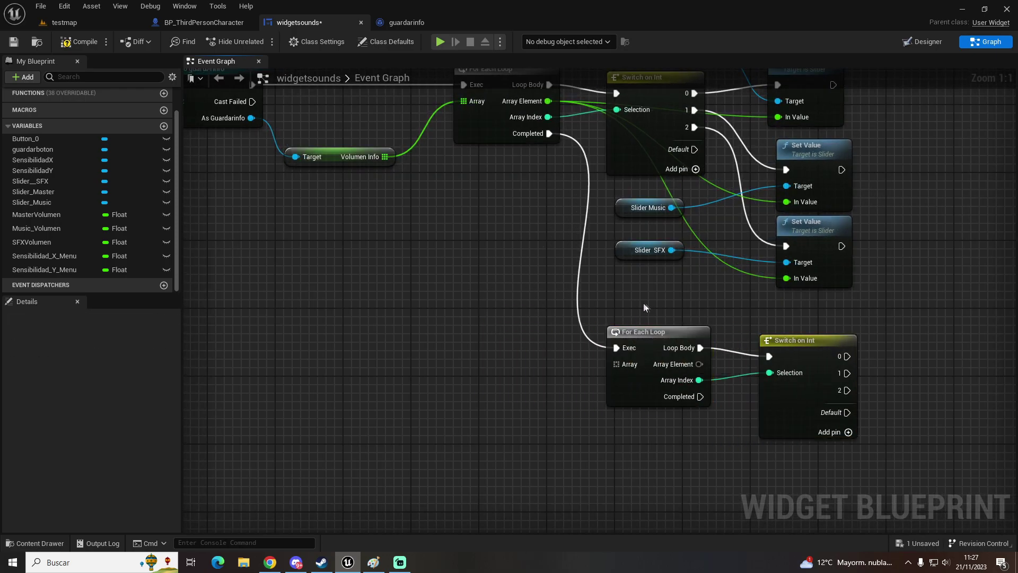
{"action": "right_click_drag", "start_coordinate": [420, 230], "coordinate": [510, 276]}
- Feed a Sensibilidad Info getter from the loaded save into the new loop's array
{"action": "left_click_drag", "start_coordinate": [342, 164], "coordinate": [389, 276]}
{"action": "type", "text": "sensi"}
{"action": "key", "text": "Return"}
{"action": "left_click_drag", "start_coordinate": [493, 278], "coordinate": [706, 409]}
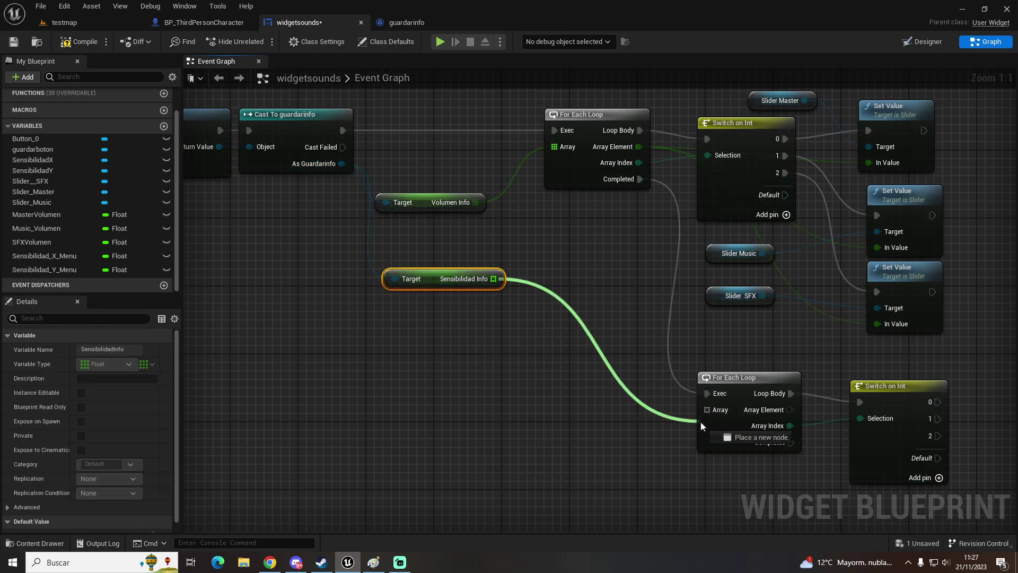
{"action": "left_click_drag", "start_coordinate": [432, 283], "coordinate": [554, 400]}
{"action": "right_click_drag", "start_coordinate": [632, 358], "coordinate": [372, 320]}
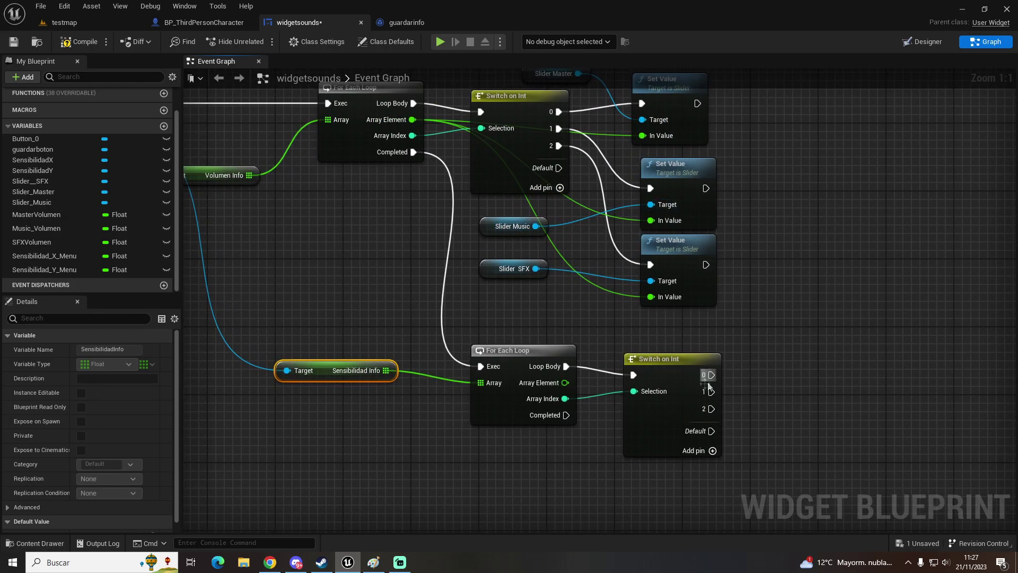
- Search for a set value action, then place a Sensibilidad X slider getter below the loop
{"action": "left_click_drag", "start_coordinate": [565, 382], "coordinate": [759, 386]}
{"action": "type", "text": "set v"}
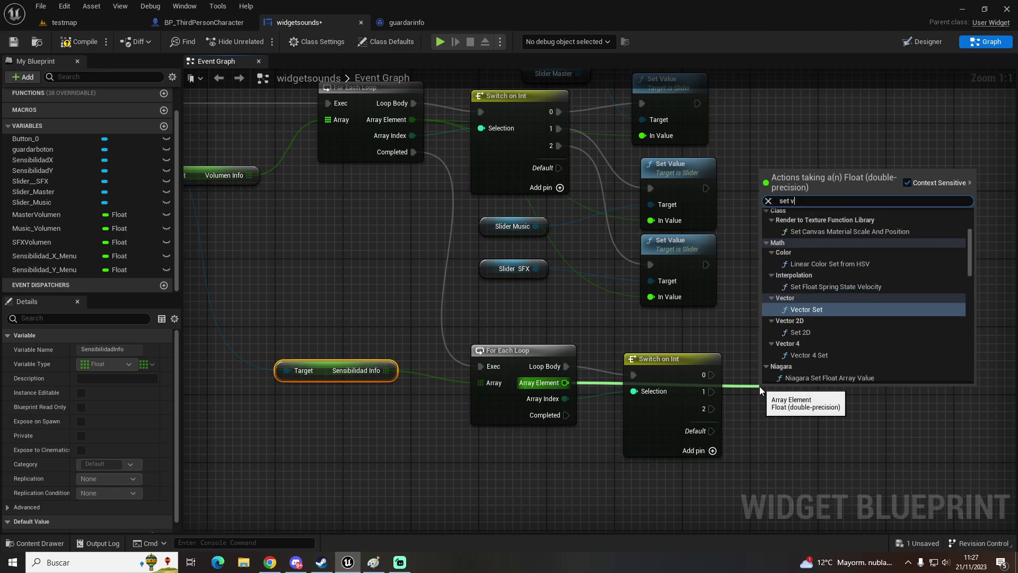
{"action": "type", "text": "alue"}
{"action": "left_click", "coordinate": [759, 386]}
{"action": "left_click_drag", "start_coordinate": [711, 375], "coordinate": [769, 365]}
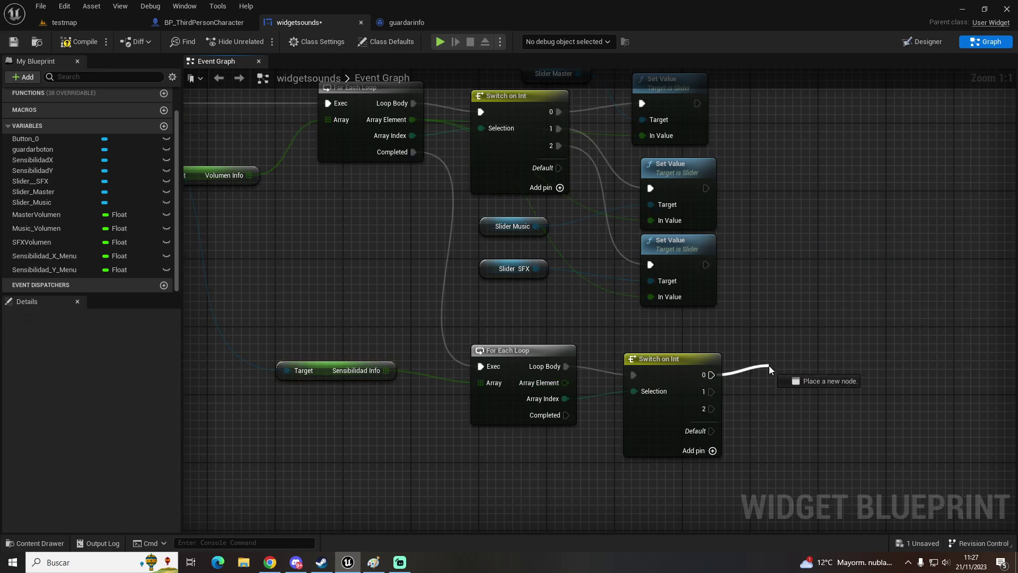
{"action": "type", "text": "set value"}
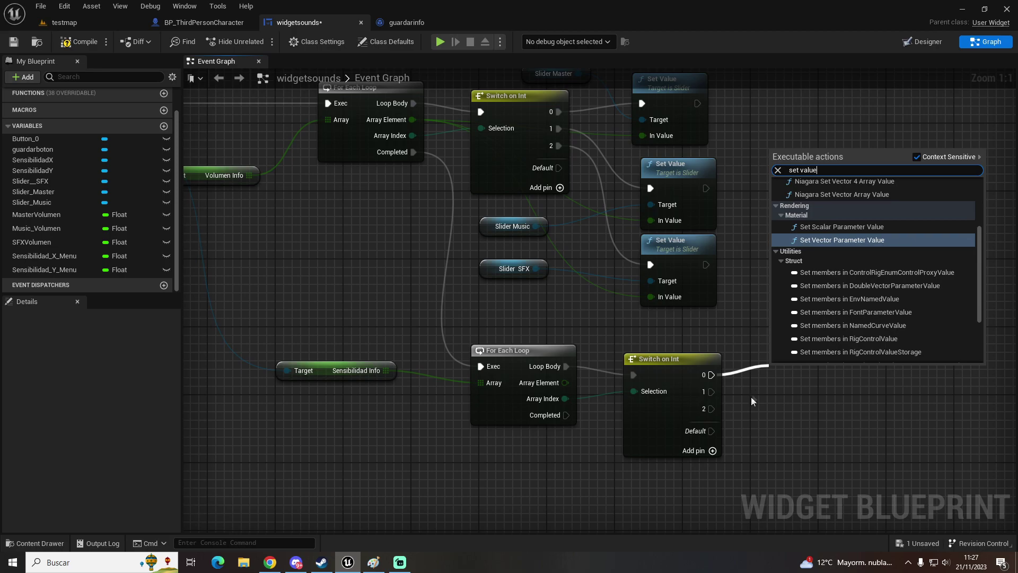
{"action": "right_click_drag", "start_coordinate": [751, 397], "coordinate": [846, 381]}
{"action": "mouse_move", "coordinate": [47, 160]}
{"action": "left_mouse_down"}
{"action": "mouse_move", "coordinate": [602, 486]}
{"action": "mouse_move", "coordinate": [730, 482]}
{"action": "left_mouse_up"}
{"action": "left_click", "coordinate": [635, 502]}
- Add a Set Value node for Sensibilidad X, driven by the Switch's 0 case
{"action": "type", "text": "set value"}
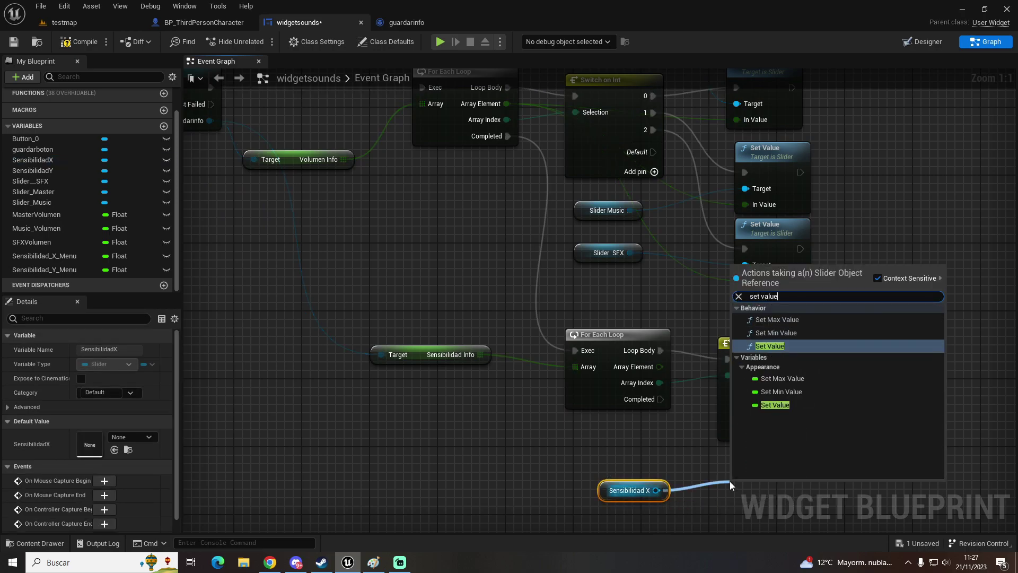
{"action": "key", "text": "Return"}
{"action": "right_click_drag", "start_coordinate": [760, 493], "coordinate": [627, 363]}
{"action": "left_click_drag", "start_coordinate": [627, 362], "coordinate": [747, 278]}
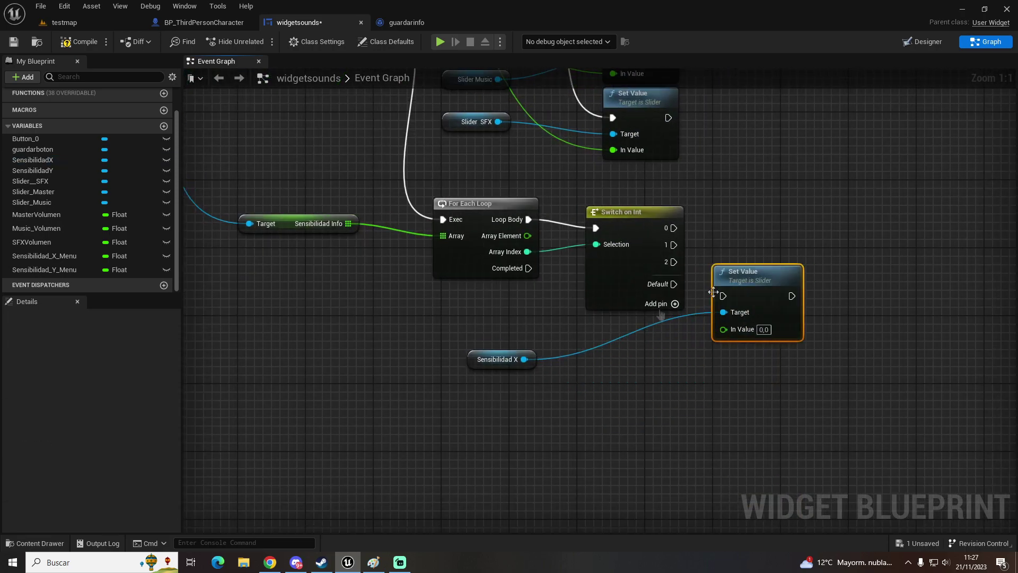
{"action": "left_click_drag", "start_coordinate": [517, 361], "coordinate": [651, 335]}
{"action": "left_click_drag", "start_coordinate": [764, 301], "coordinate": [790, 249]}
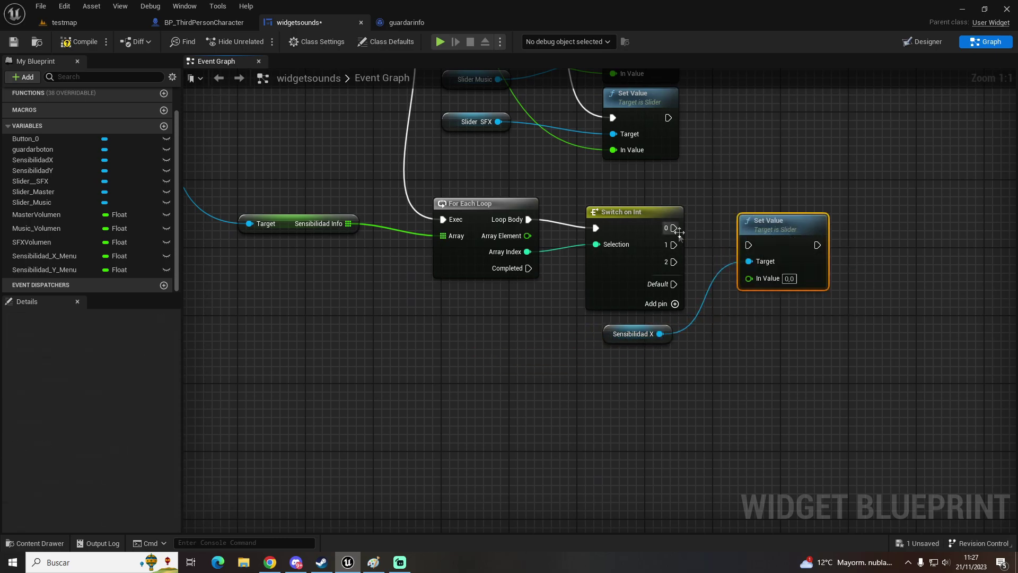
{"action": "left_click_drag", "start_coordinate": [674, 228], "coordinate": [748, 245]}
- Duplicate it for Sensibilidad Y, feed Array Element into both In Values, and launch the preview
{"action": "left_click_drag", "start_coordinate": [847, 196], "coordinate": [789, 277]}
{"action": "key", "text": "ctrl+c"}
{"action": "key", "text": "ctrl+v"}
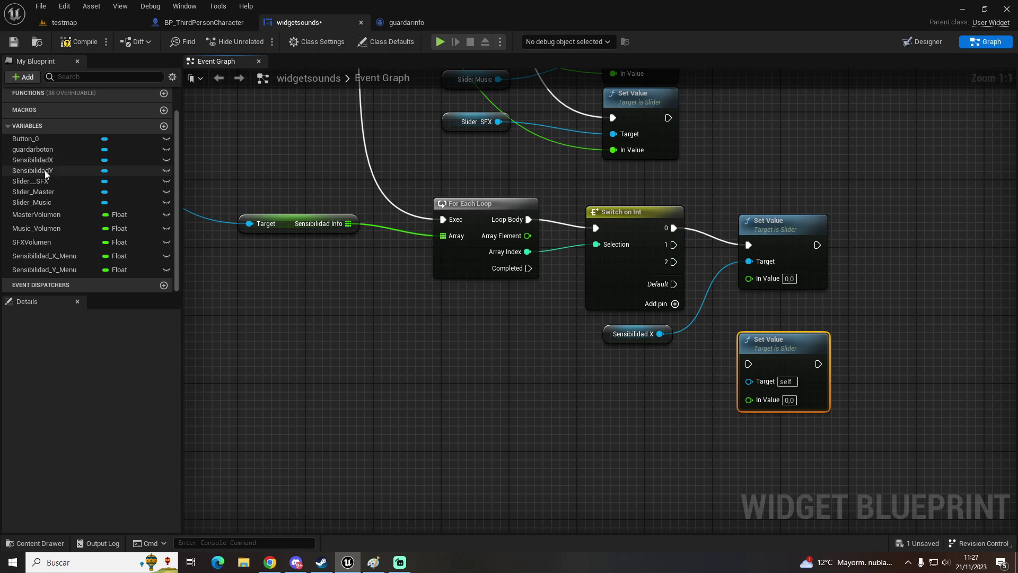
{"action": "left_click_drag", "start_coordinate": [44, 170], "coordinate": [634, 406]}
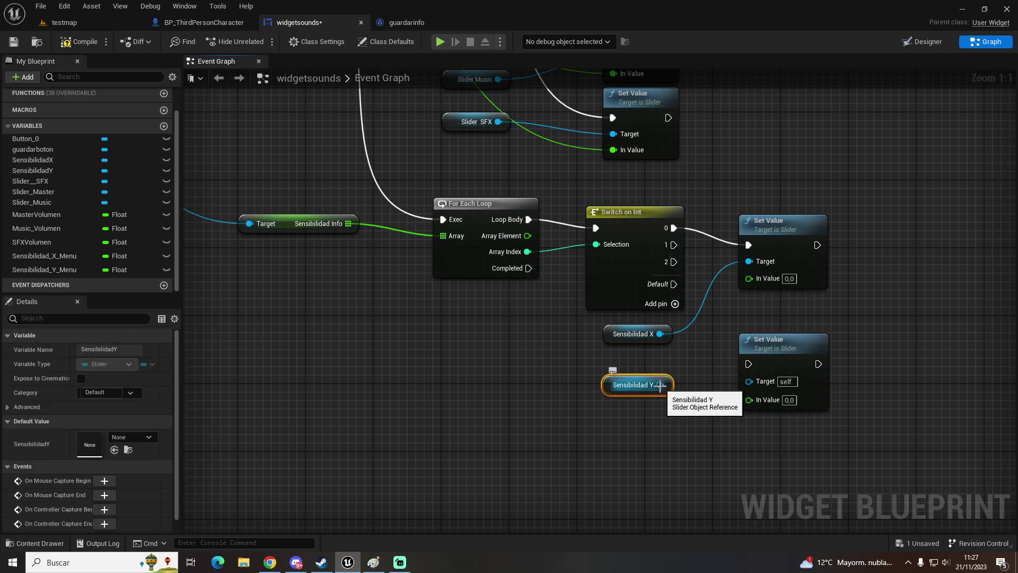
{"action": "mouse_move", "coordinate": [660, 385]}
{"action": "left_mouse_down"}
{"action": "mouse_move", "coordinate": [748, 381]}
{"action": "mouse_move", "coordinate": [678, 252]}
{"action": "left_mouse_up"}
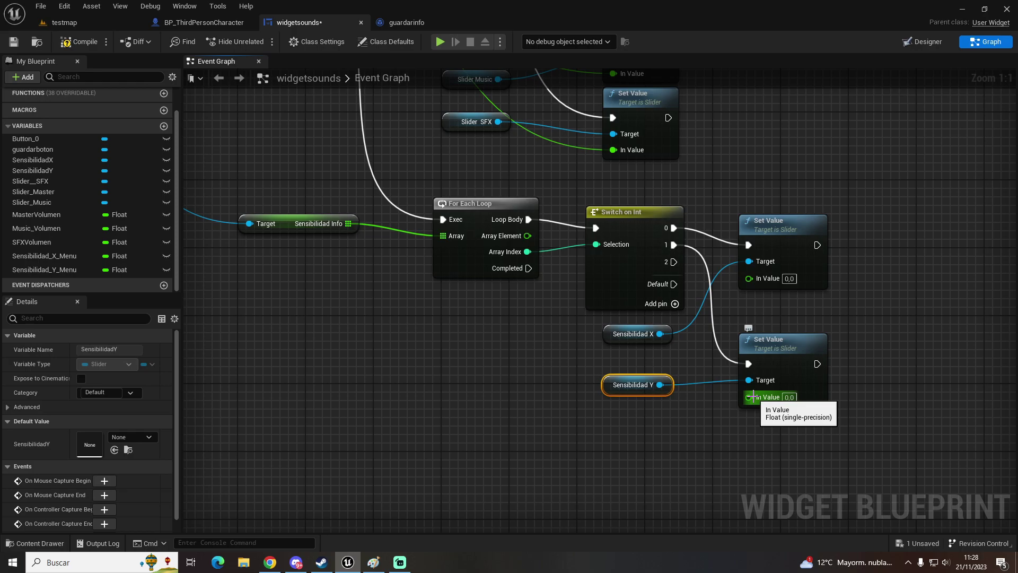
{"action": "left_click_drag", "start_coordinate": [527, 236], "coordinate": [771, 277]}
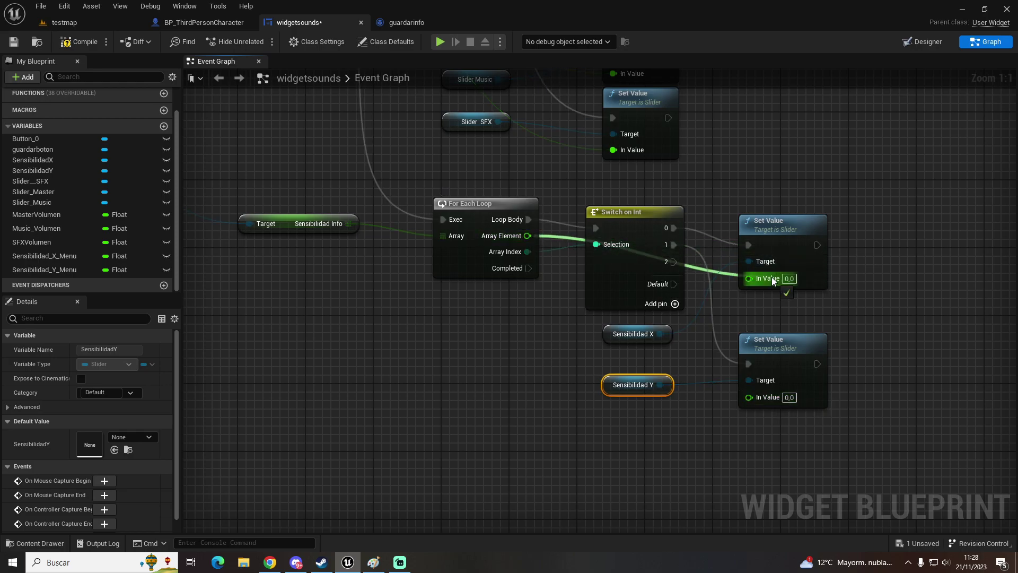
{"action": "left_click_drag", "start_coordinate": [749, 397], "coordinate": [528, 235]}
{"action": "left_click_drag", "start_coordinate": [780, 358], "coordinate": [789, 333]}
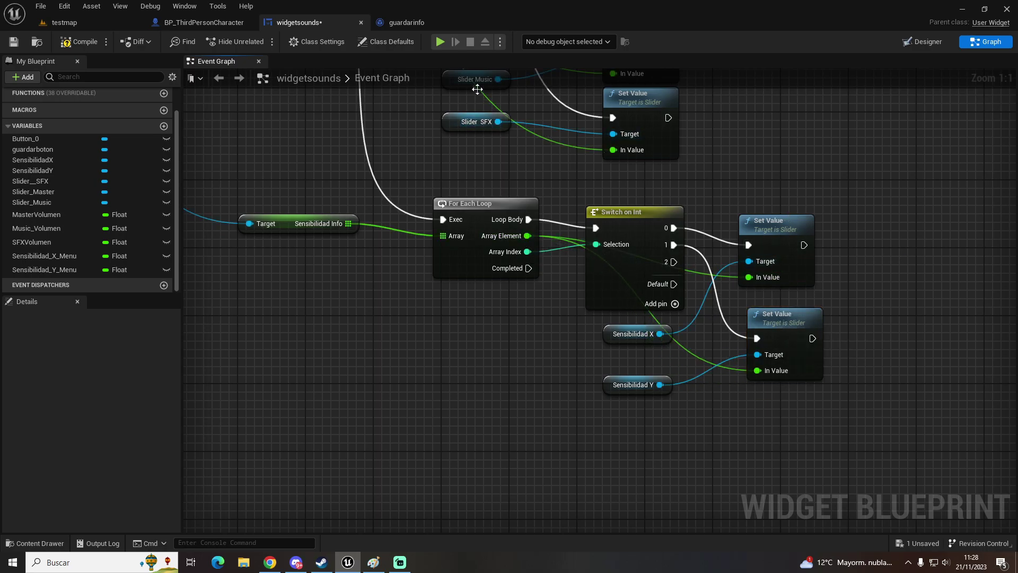
{"action": "left_click", "coordinate": [444, 41]}
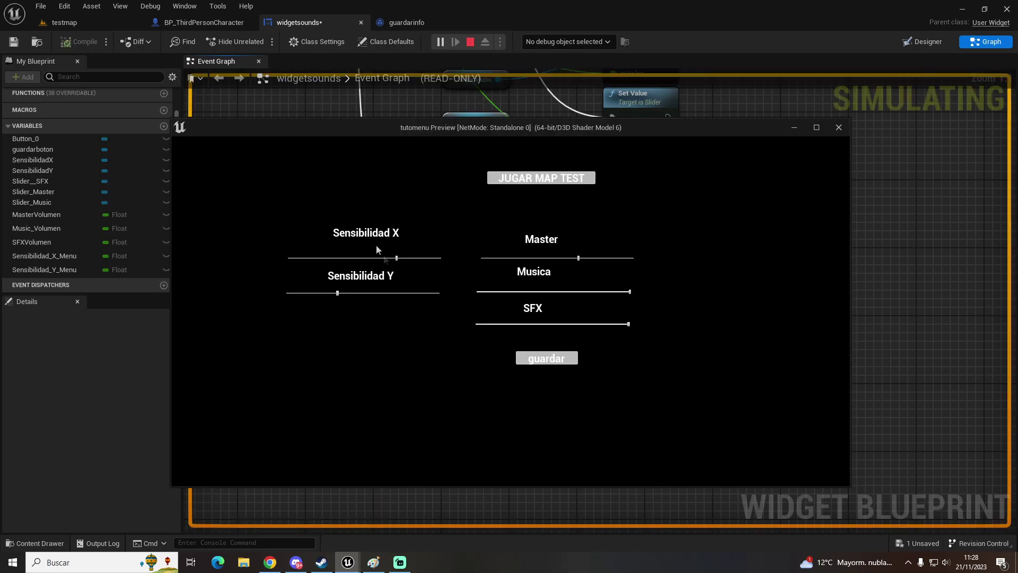
- Lower the Sensibilidad X slider in the menu preview, then stop, relaunch and stop the preview again
{"action": "left_click_drag", "start_coordinate": [353, 259], "coordinate": [334, 258]}
{"action": "key", "text": "Escape"}
{"action": "left_click", "coordinate": [439, 42]}
{"action": "key", "text": "Escape"}
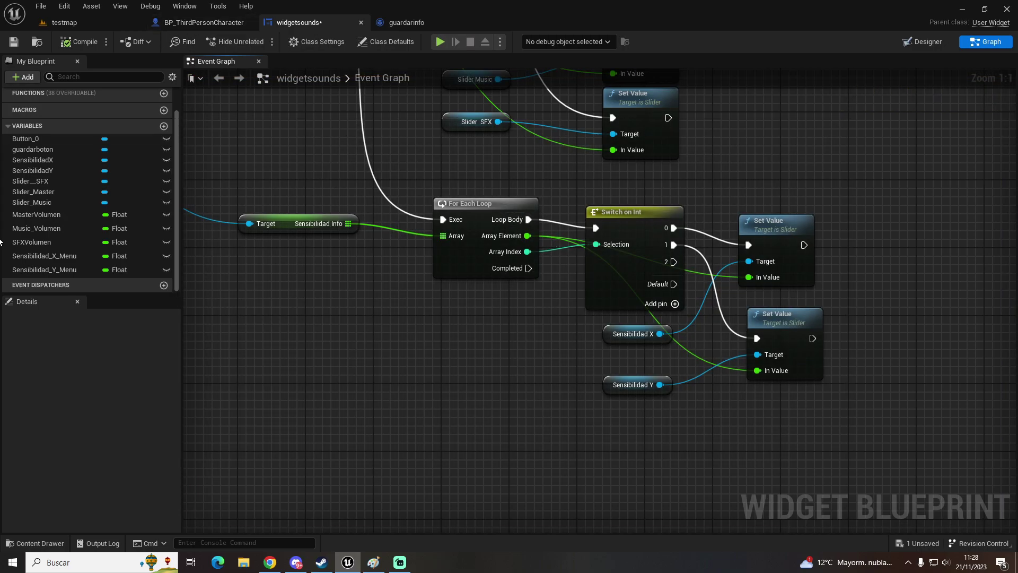
- Compare the Sensibilidad variables in BP_ThirdPersonCharacter with Sensibilidad_X_Menu and Sensibilidad_Y_Menu in widgetsounds
{"action": "right_click_drag", "start_coordinate": [316, 362], "coordinate": [360, 387]}
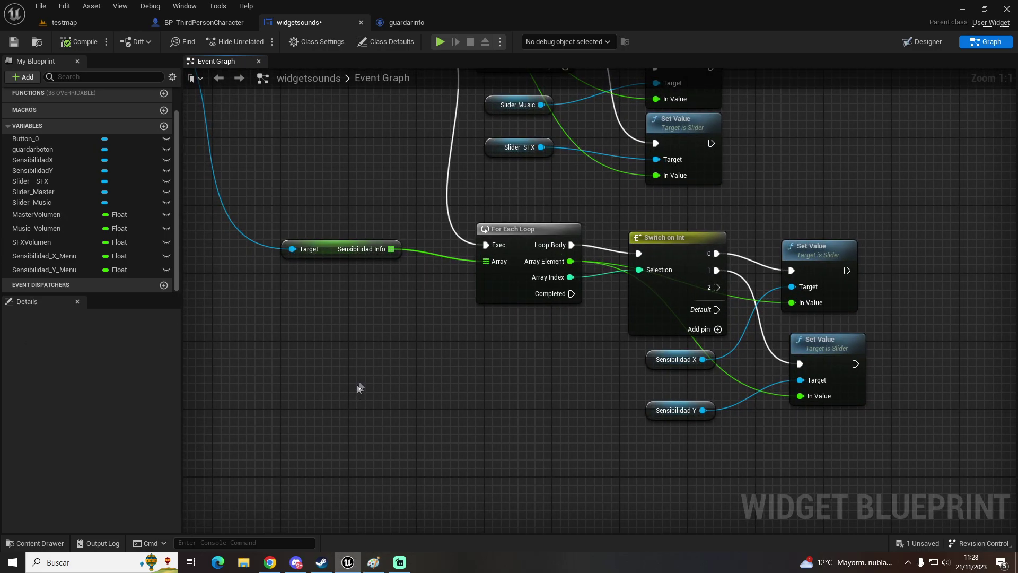
{"action": "left_click", "coordinate": [220, 24]}
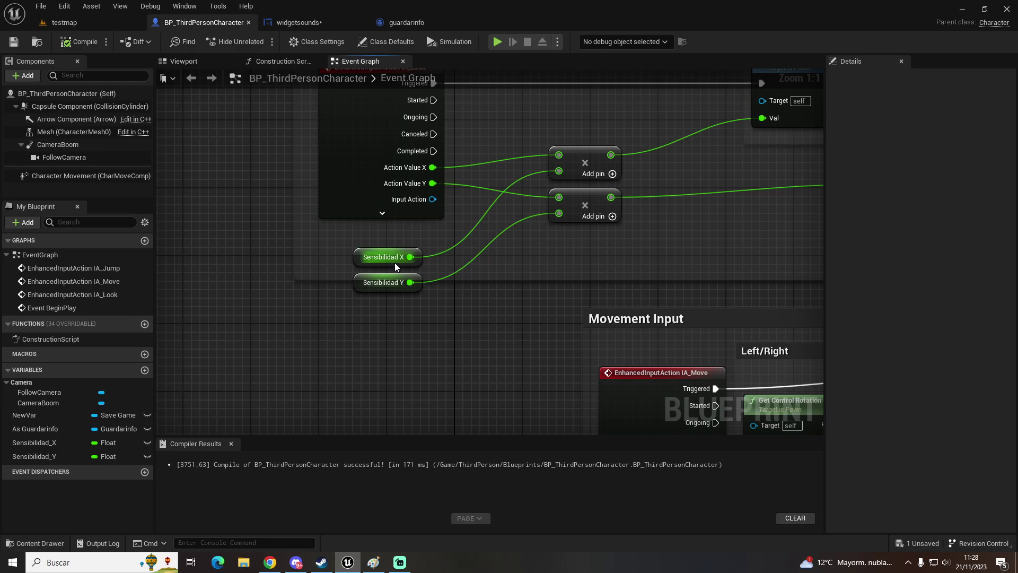
{"action": "left_click", "coordinate": [390, 282]}
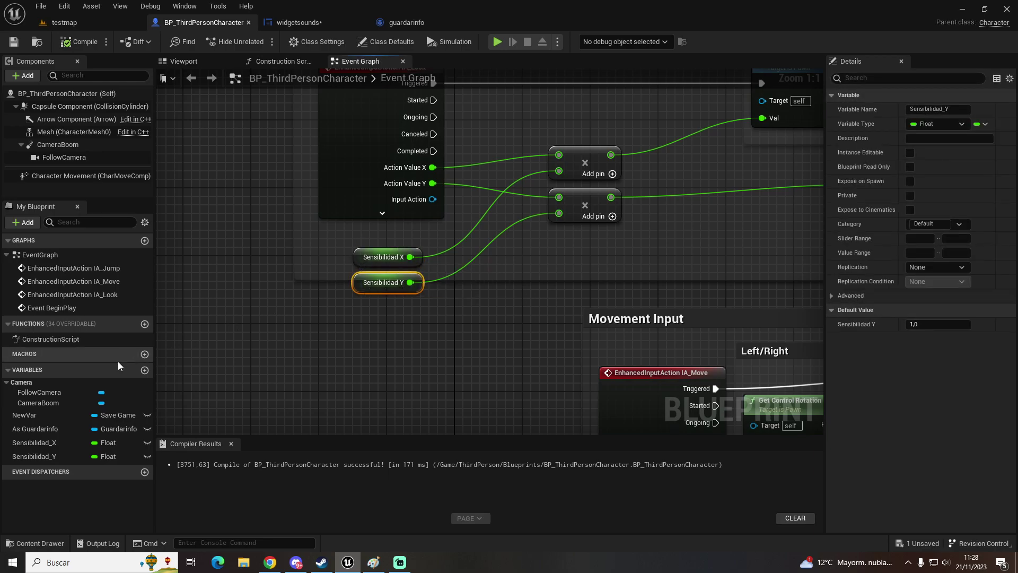
{"action": "left_click", "coordinate": [314, 27]}
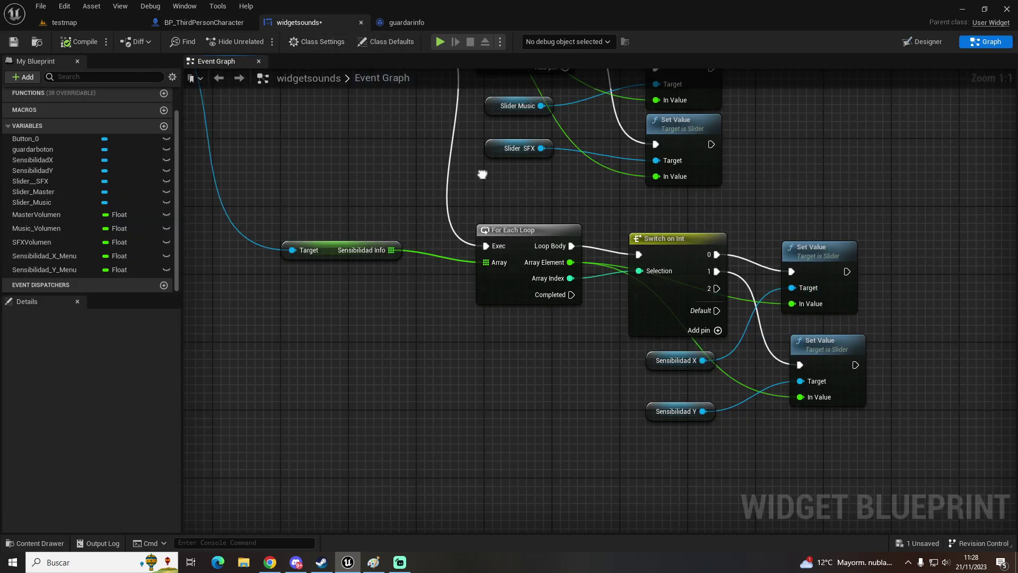
{"action": "left_click", "coordinate": [57, 261]}
{"action": "left_click", "coordinate": [39, 274]}
{"action": "left_click", "coordinate": [203, 22]}
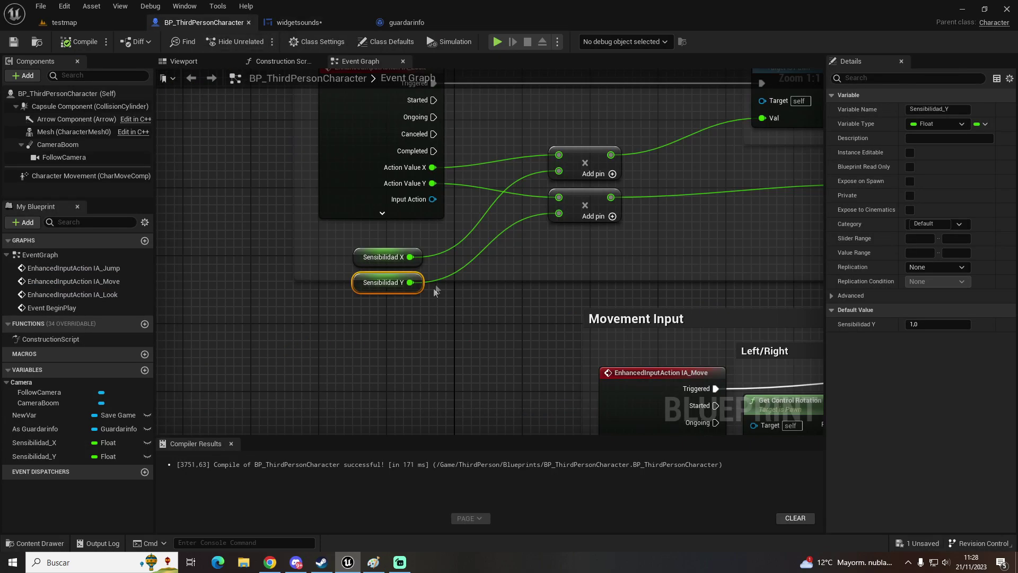
- Bring the character's BeginPlay chain and Add Mapping Context into view, glancing at guardarinfo
{"action": "scroll", "coordinate": [414, 301], "scroll_direction": "down", "scroll_amount": 1}
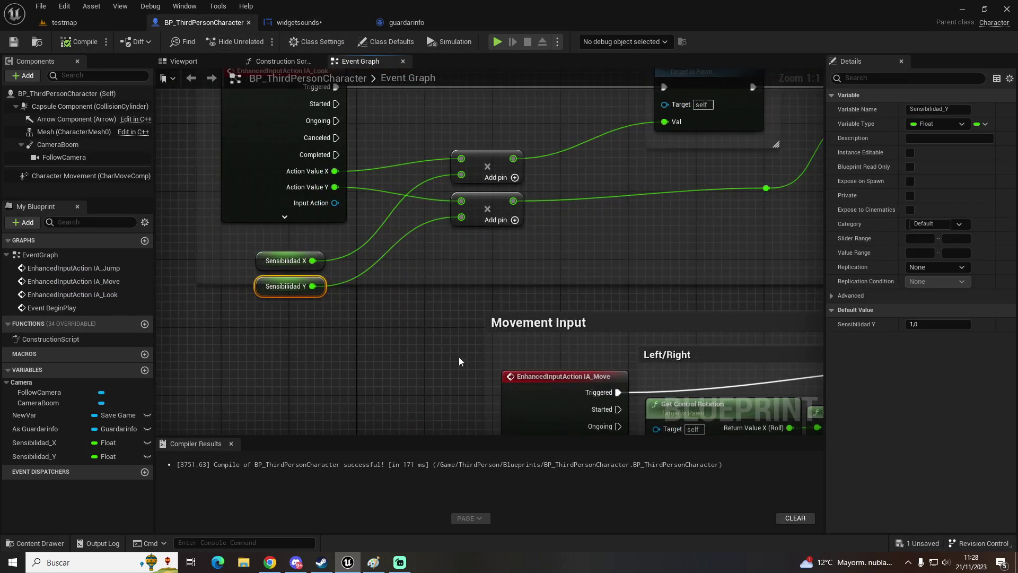
{"action": "scroll", "coordinate": [670, 250], "scroll_direction": "down", "scroll_amount": 6}
{"action": "scroll", "coordinate": [338, 215], "scroll_direction": "up", "scroll_amount": 3}
{"action": "scroll", "coordinate": [234, 251], "scroll_direction": "up", "scroll_amount": 3}
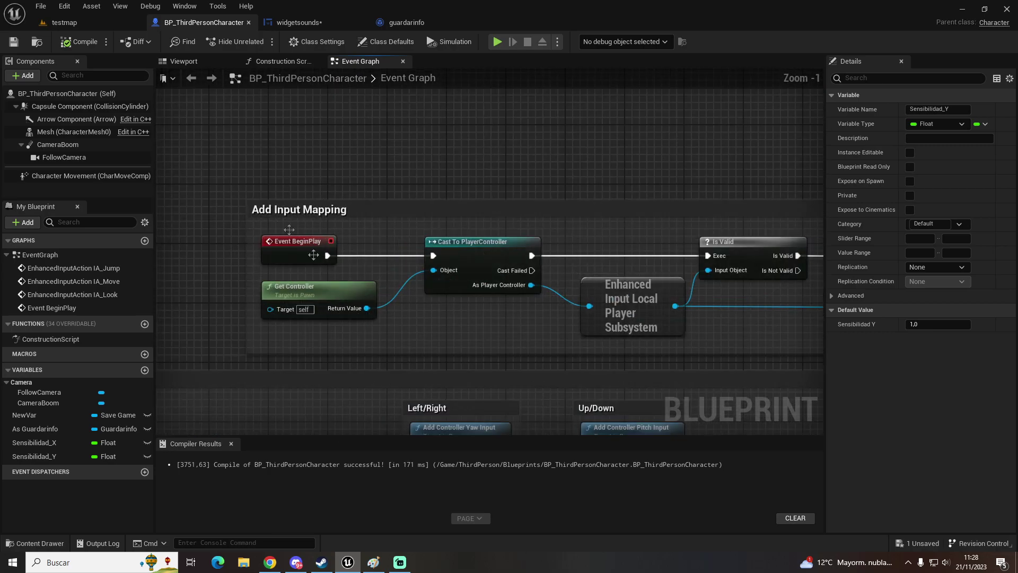
{"action": "right_click_drag", "start_coordinate": [235, 251], "coordinate": [227, 182]}
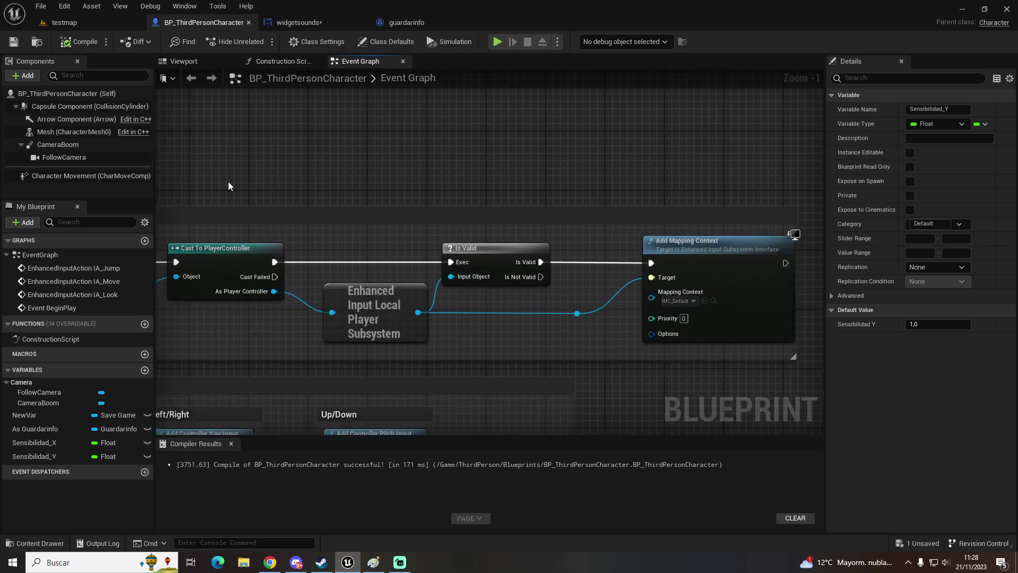
{"action": "right_click_drag", "start_coordinate": [474, 161], "coordinate": [231, 137]}
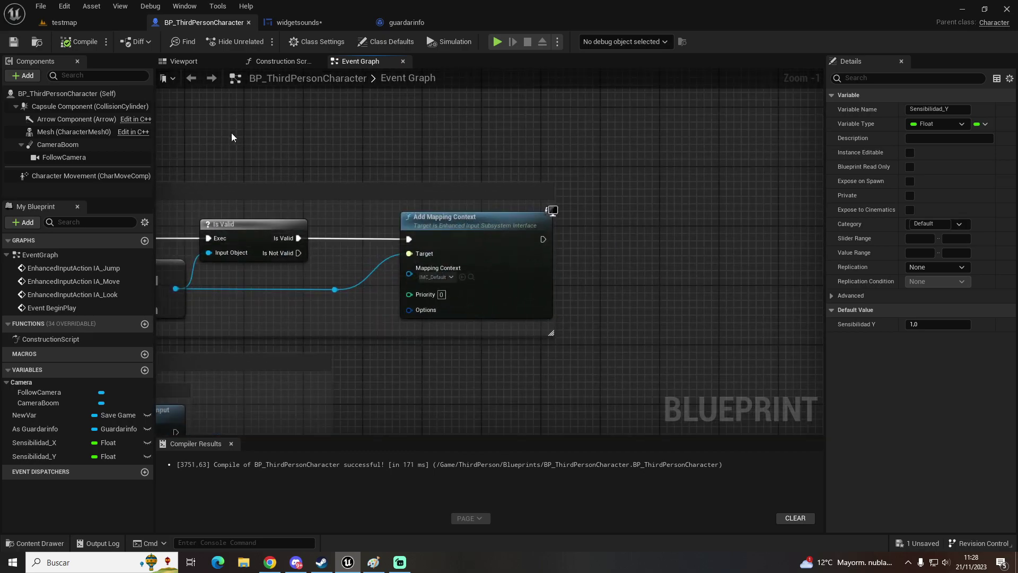
{"action": "left_click", "coordinate": [415, 25]}
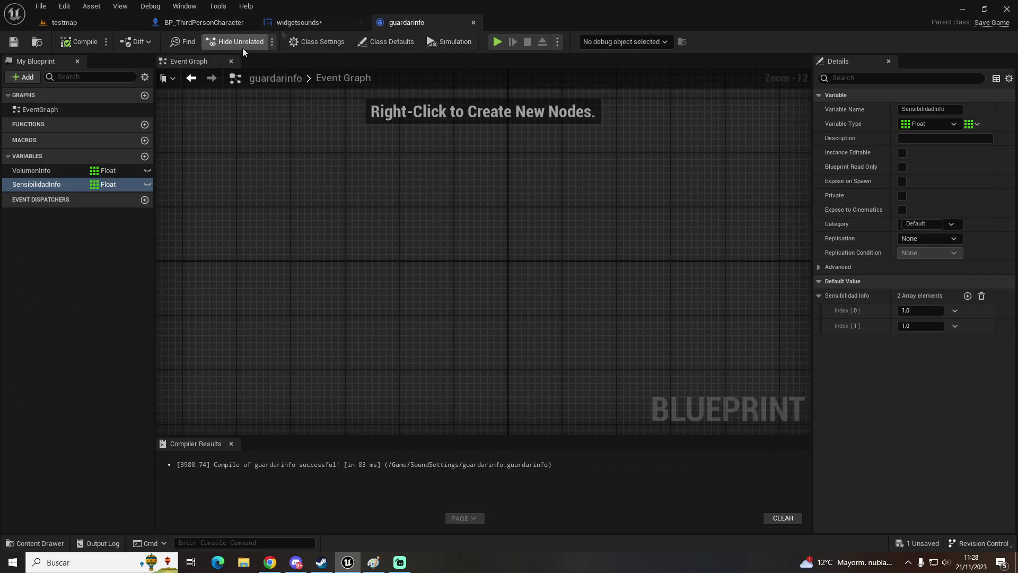
{"action": "left_click", "coordinate": [204, 22]}
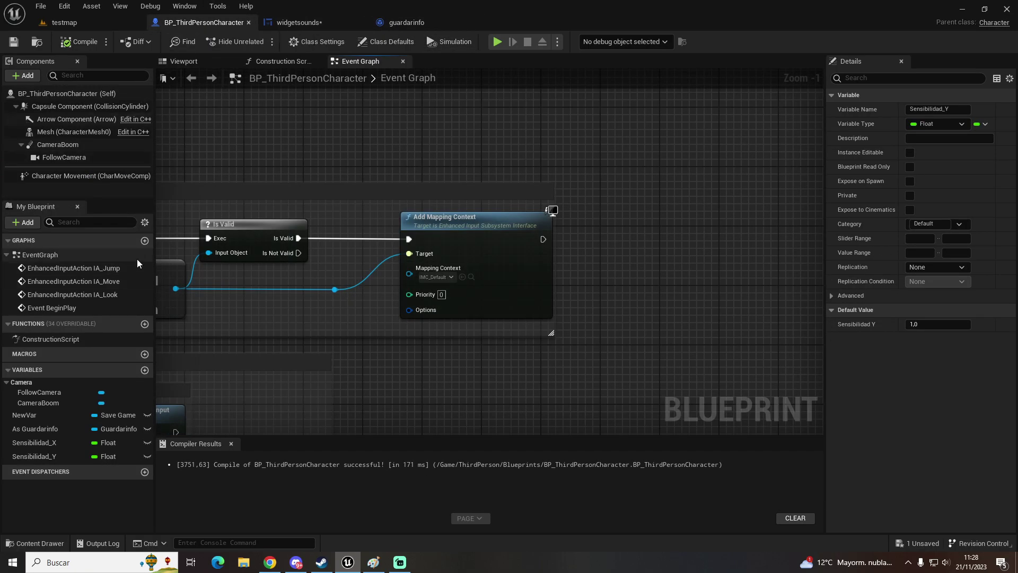
- In widgetsounds, select Does Save Game Exist, Branch, Load Game from Slot, Cast and Sensibilidad Info
{"action": "left_click", "coordinate": [298, 22]}
{"action": "scroll", "coordinate": [546, 285], "scroll_direction": "up", "scroll_amount": 3}
{"action": "scroll", "coordinate": [484, 194], "scroll_direction": "up", "scroll_amount": 2}
{"action": "scroll", "coordinate": [483, 195], "scroll_direction": "up", "scroll_amount": 2}
{"action": "right_click_drag", "start_coordinate": [413, 140], "coordinate": [398, 244]}
{"action": "left_click_drag", "start_coordinate": [396, 240], "coordinate": [818, 322]}
{"action": "scroll", "coordinate": [370, 293], "scroll_direction": "down", "scroll_amount": 2}
{"action": "left_click_drag", "start_coordinate": [304, 217], "coordinate": [649, 340]}
{"action": "right_click_drag", "start_coordinate": [652, 346], "coordinate": [563, 295]}
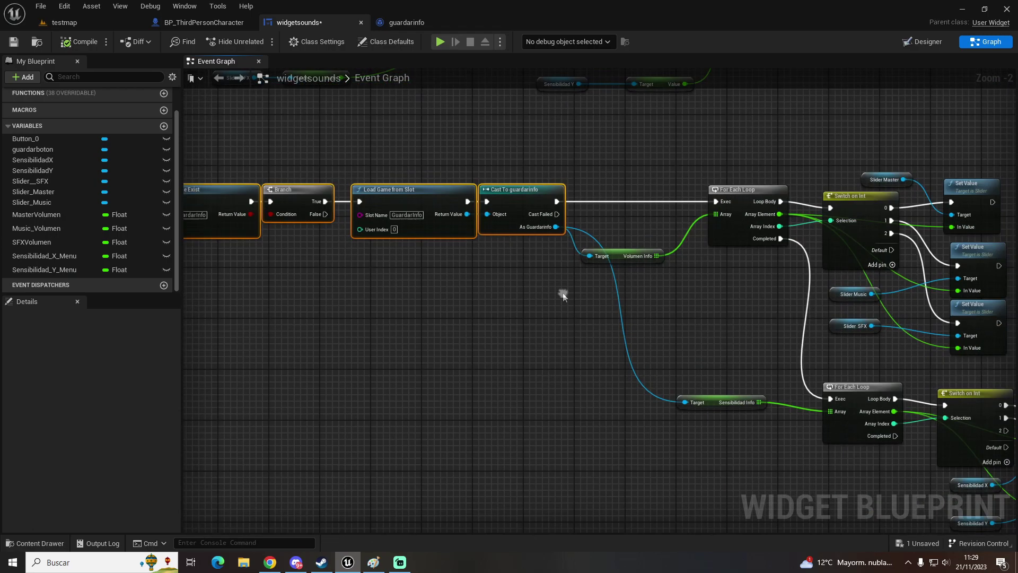
{"action": "left_click", "coordinate": [697, 402], "text": "ctrl"}
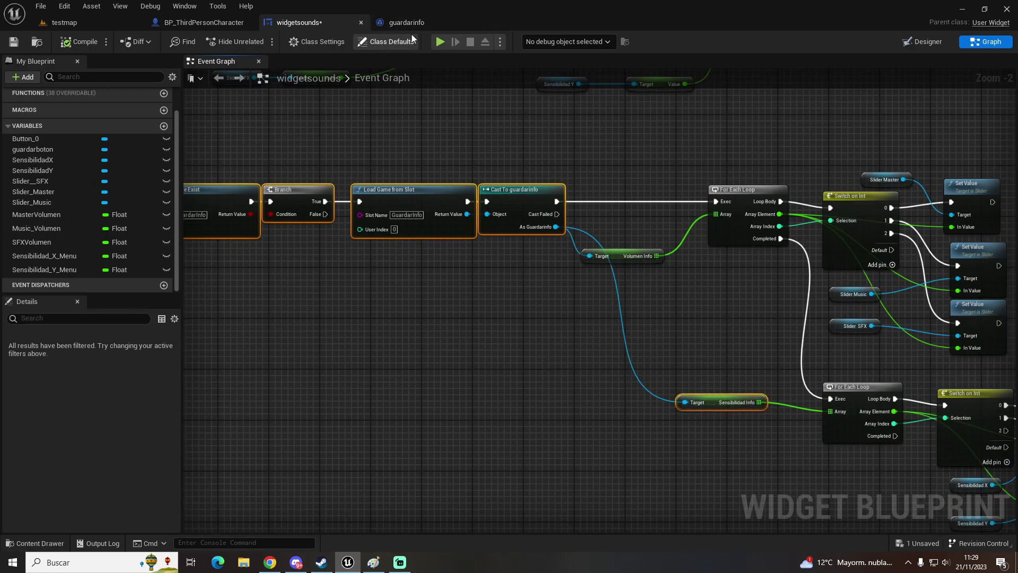
- Paste the copied save-game loading nodes into BP_ThirdPersonCharacter's event graph
{"action": "left_click", "coordinate": [414, 28]}
{"action": "left_click", "coordinate": [204, 23]}
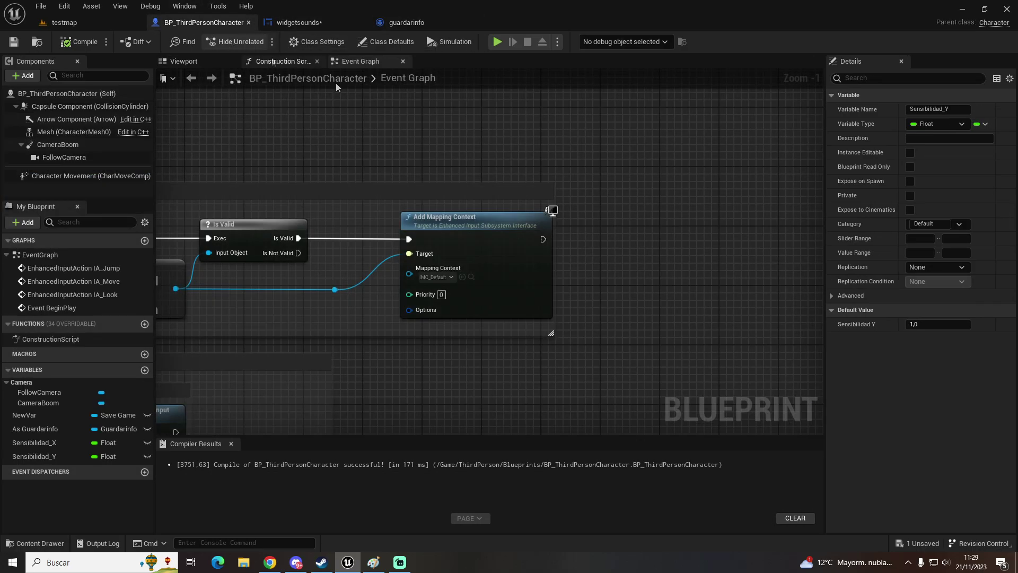
{"action": "key", "text": "ctrl+v"}
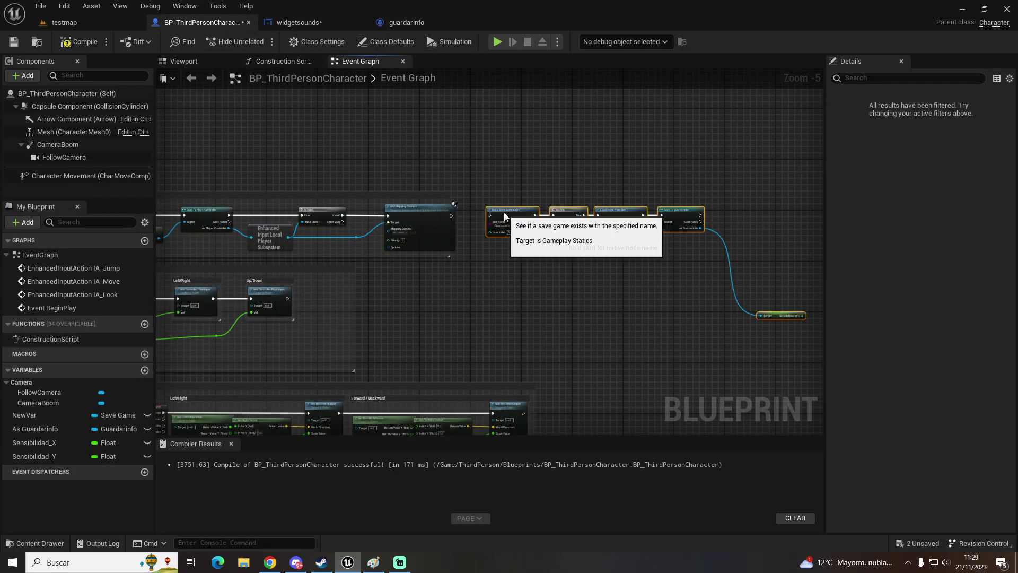
- Wire Add Mapping Context into the pasted Does Save Game Exist check and centre the chain
{"action": "scroll", "coordinate": [477, 199], "scroll_direction": "up", "scroll_amount": 3}
{"action": "left_click_drag", "start_coordinate": [408, 232], "coordinate": [503, 232]}
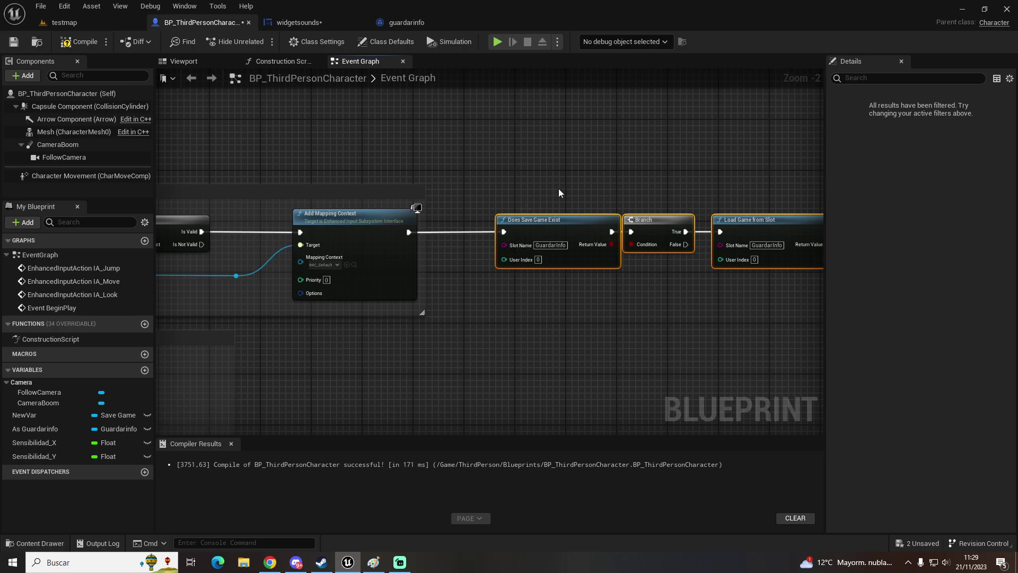
{"action": "scroll", "coordinate": [431, 144], "scroll_direction": "up", "scroll_amount": 2}
{"action": "mouse_move", "coordinate": [423, 157]}
{"action": "left_mouse_down"}
{"action": "mouse_move", "coordinate": [482, 254]}
{"action": "mouse_move", "coordinate": [563, 307]}
{"action": "left_mouse_up"}
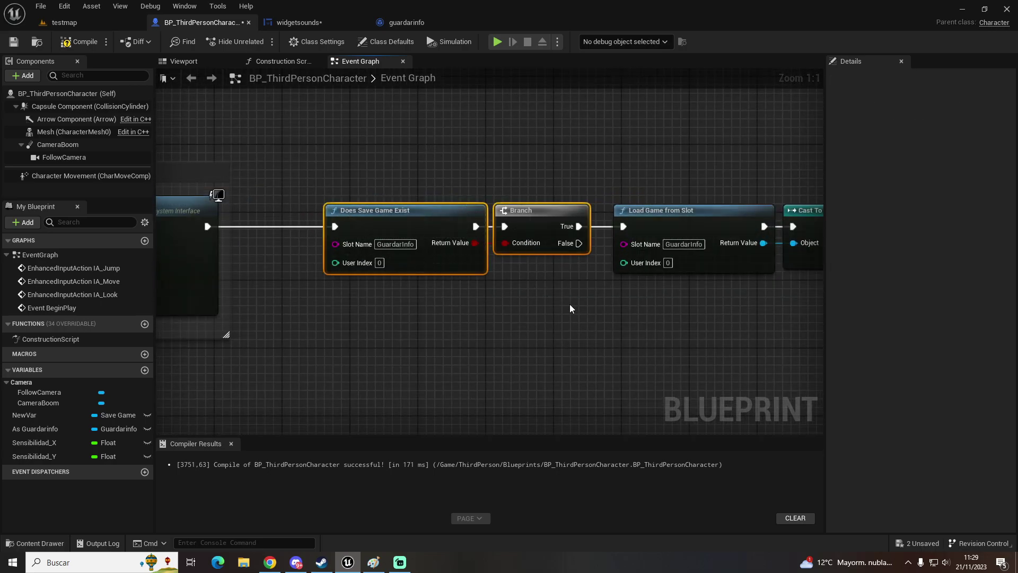
{"action": "left_click", "coordinate": [570, 308]}
{"action": "right_click_drag", "start_coordinate": [554, 269], "coordinate": [479, 263]}
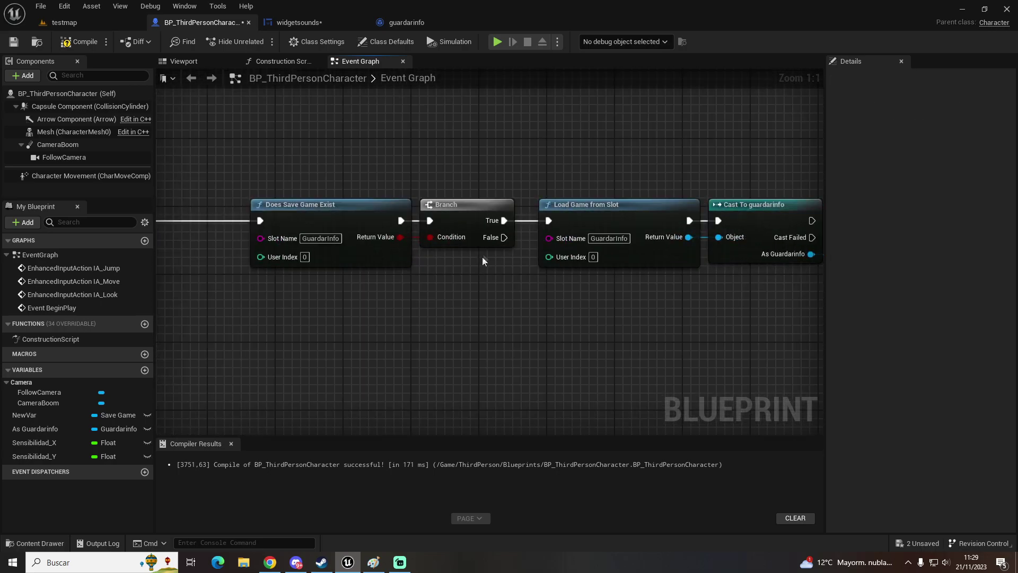
- Move the Sensibilidad Info getter up beside the pasted loading chain
{"action": "left_click_drag", "start_coordinate": [504, 237], "coordinate": [552, 328]}
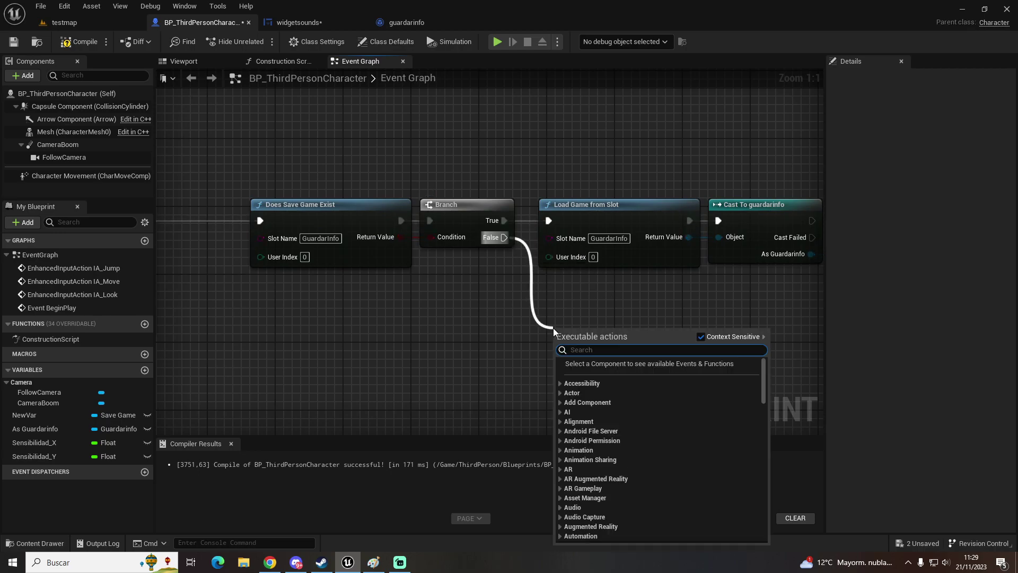
{"action": "left_click", "coordinate": [625, 280]}
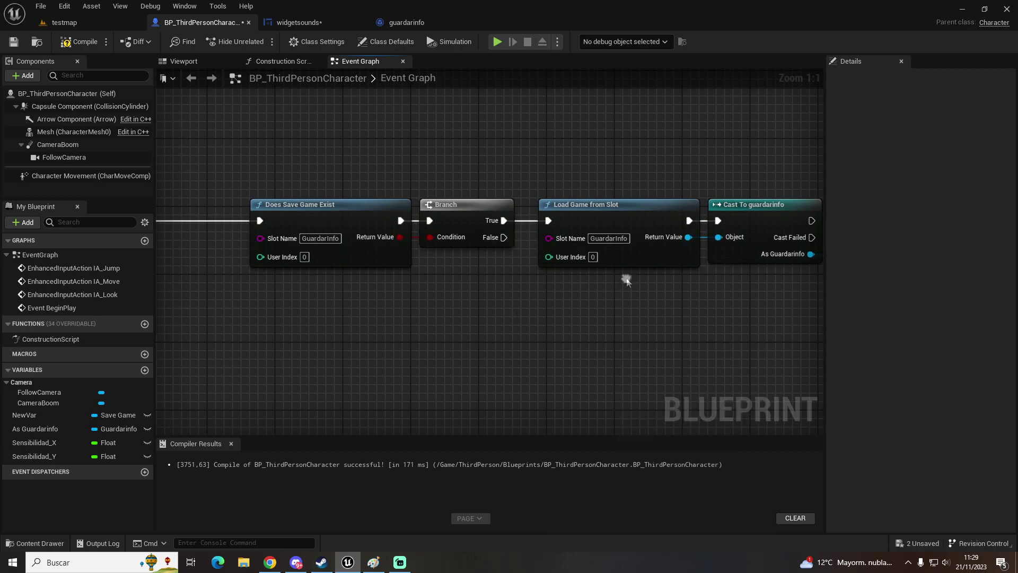
{"action": "right_click_drag", "start_coordinate": [625, 279], "coordinate": [500, 411]}
{"action": "left_click_drag", "start_coordinate": [501, 397], "coordinate": [365, 192]}
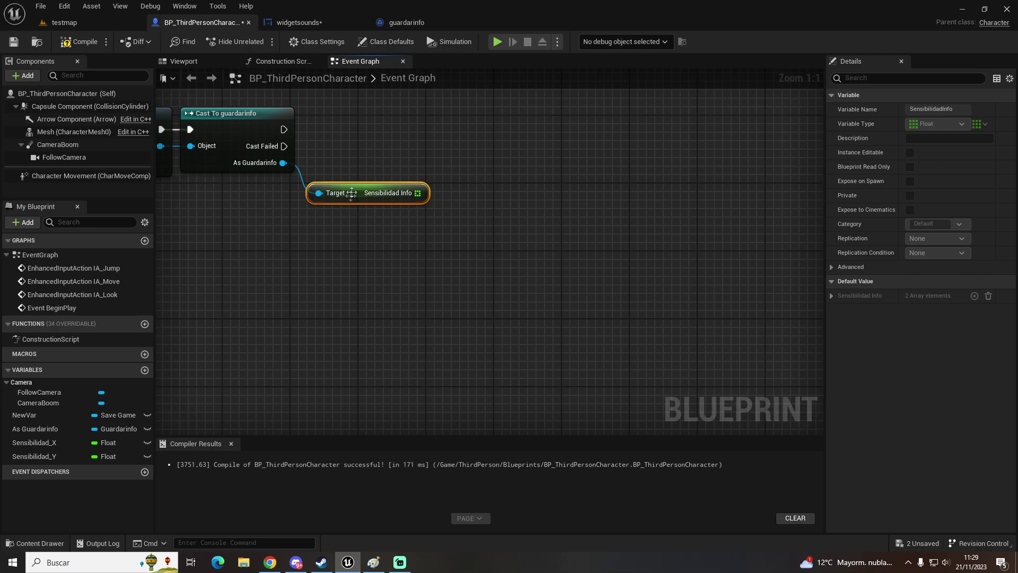
{"action": "right_click_drag", "start_coordinate": [352, 178], "coordinate": [394, 253]}
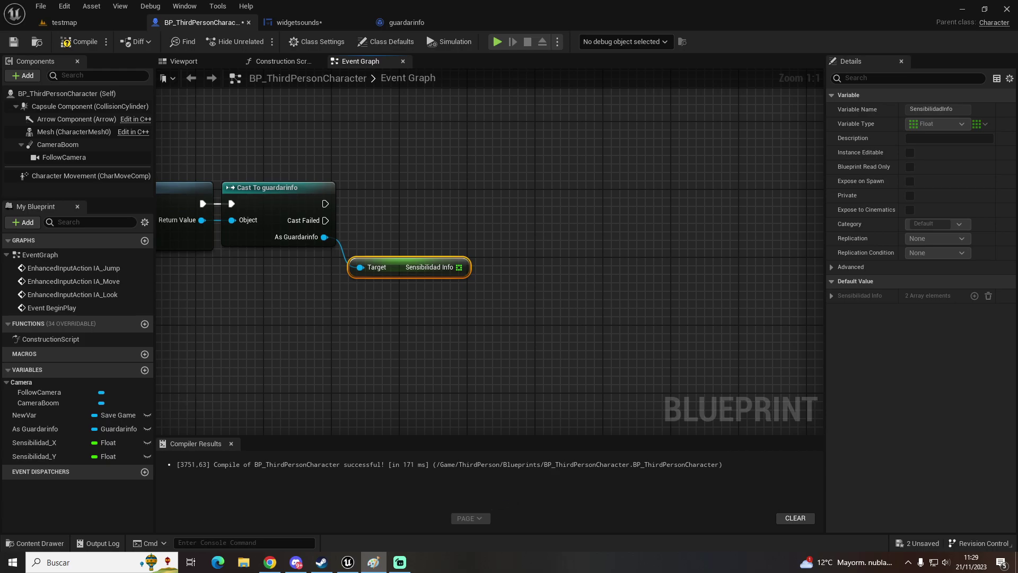
- Check the Sensibilidad_X variable's settings, then view the widgetsounds Event Graph
{"action": "left_click", "coordinate": [35, 442]}
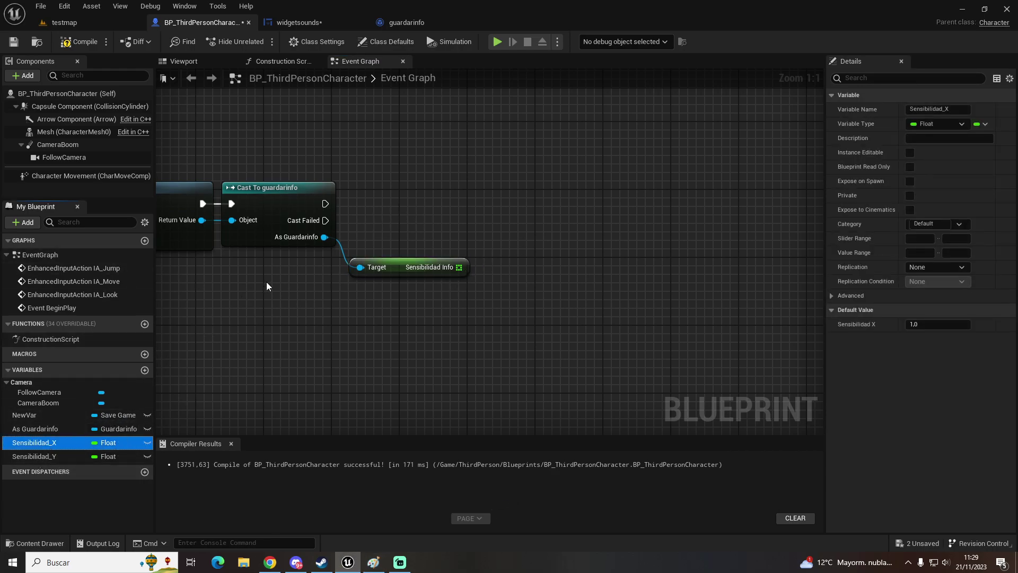
{"action": "left_click", "coordinate": [309, 14]}
{"action": "scroll", "coordinate": [620, 269], "scroll_direction": "down", "scroll_amount": 2}
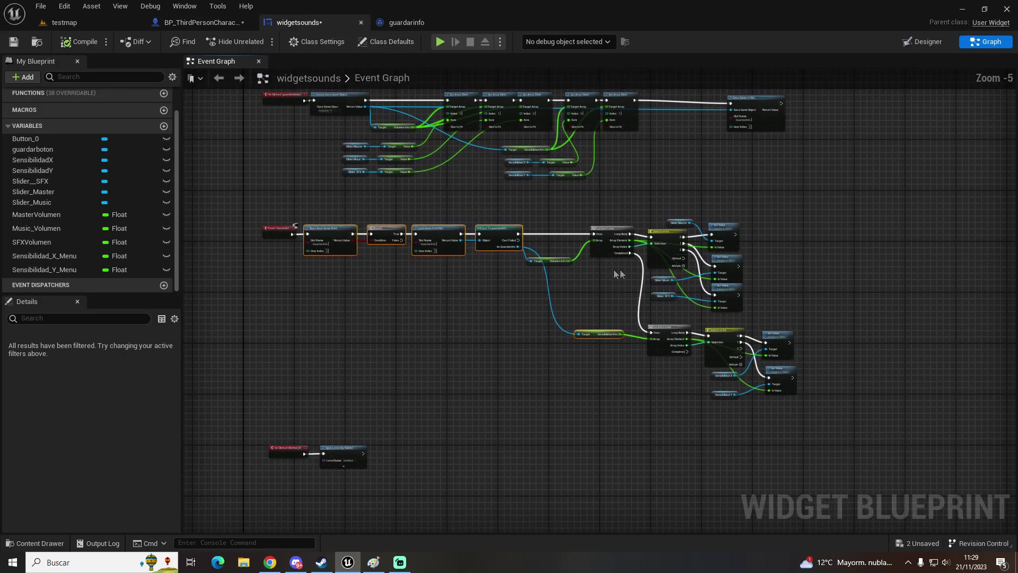
- Paste a Switch on Int into the character graph and connect the cast's flow to it
{"action": "scroll", "coordinate": [619, 270], "scroll_direction": "up", "scroll_amount": 4}
{"action": "left_click", "coordinate": [674, 212]}
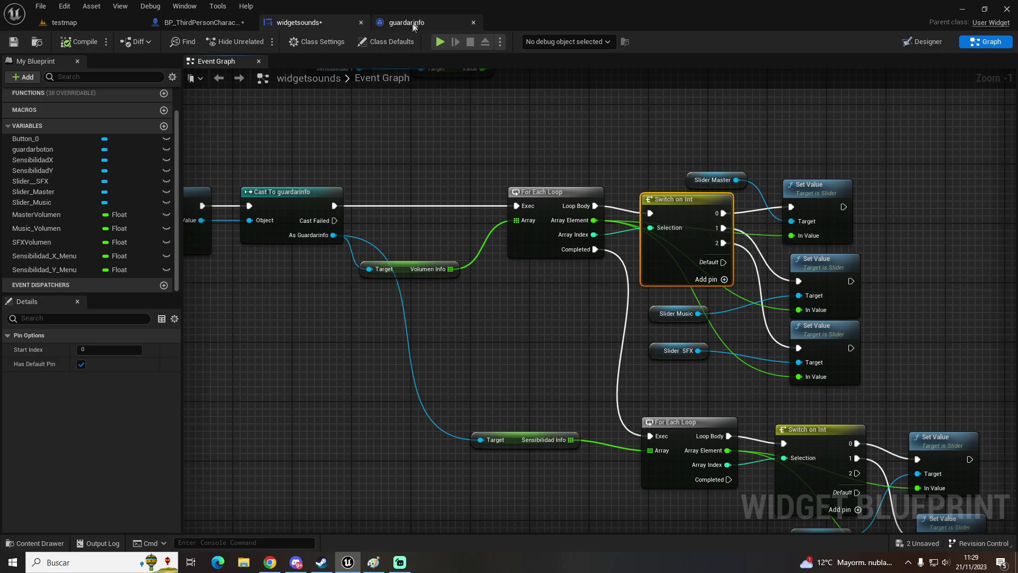
{"action": "left_click", "coordinate": [456, 22]}
{"action": "left_click", "coordinate": [211, 22]}
{"action": "key", "text": "ctrl+v"}
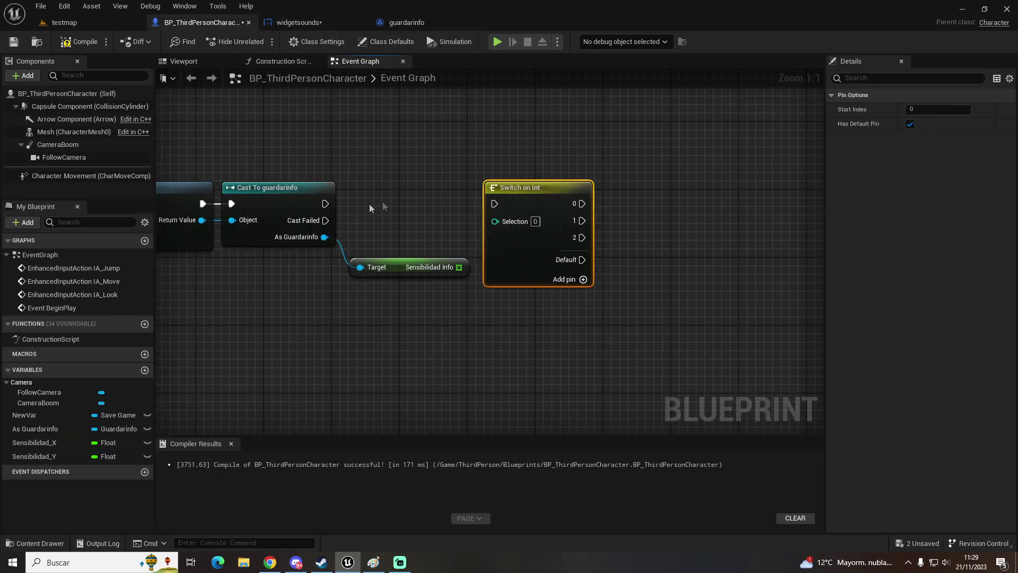
{"action": "left_click_drag", "start_coordinate": [326, 204], "coordinate": [497, 203]}
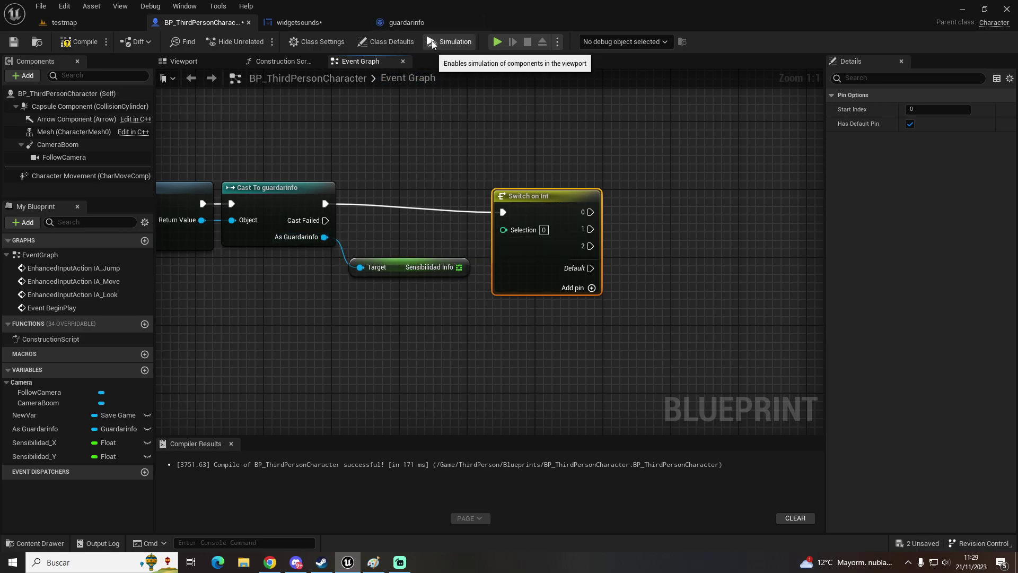
{"action": "right_click_drag", "start_coordinate": [491, 148], "coordinate": [512, 142]}
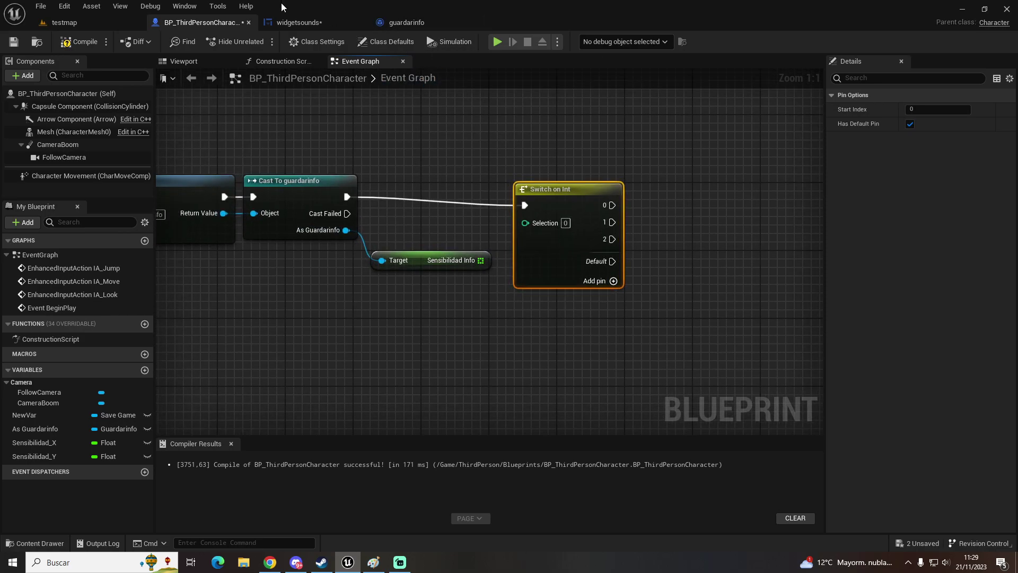
- Paste widgetsounds' For Each Loop between the Cast and Switch on Int nodes
{"action": "left_click", "coordinate": [299, 23]}
{"action": "left_click", "coordinate": [554, 198]}
{"action": "left_click", "coordinate": [201, 5]}
{"action": "left_click", "coordinate": [202, 23]}
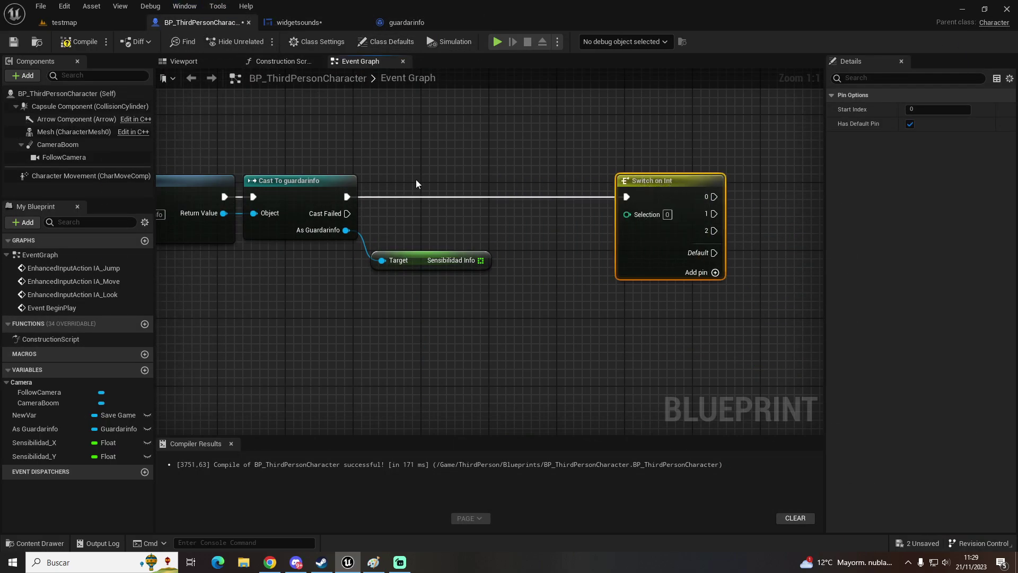
{"action": "key", "text": "ctrl+v"}
{"action": "left_click_drag", "start_coordinate": [500, 226], "coordinate": [627, 213]}
{"action": "left_click_drag", "start_coordinate": [516, 197], "coordinate": [626, 197]}
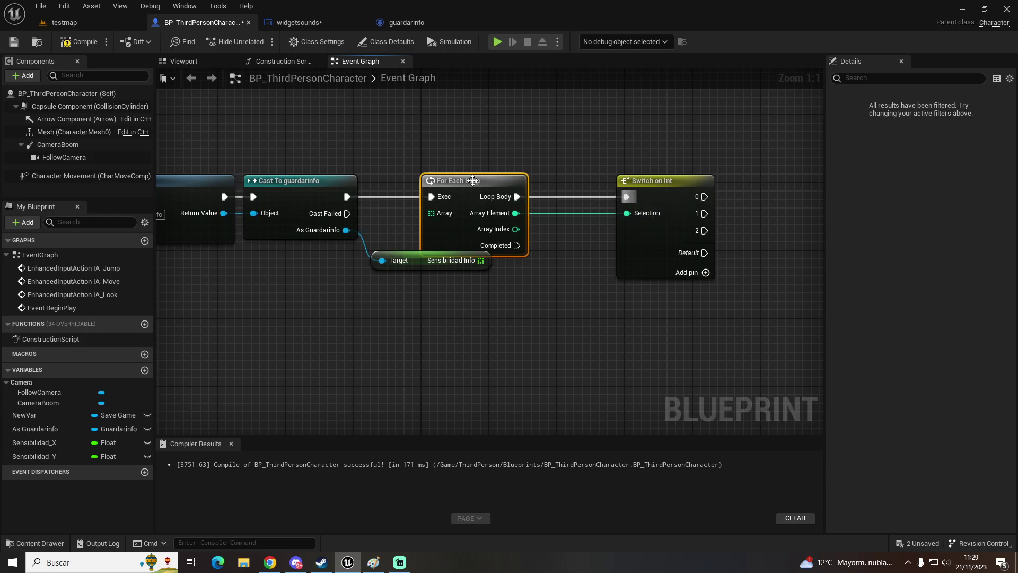
{"action": "left_click_drag", "start_coordinate": [473, 181], "coordinate": [524, 181]}
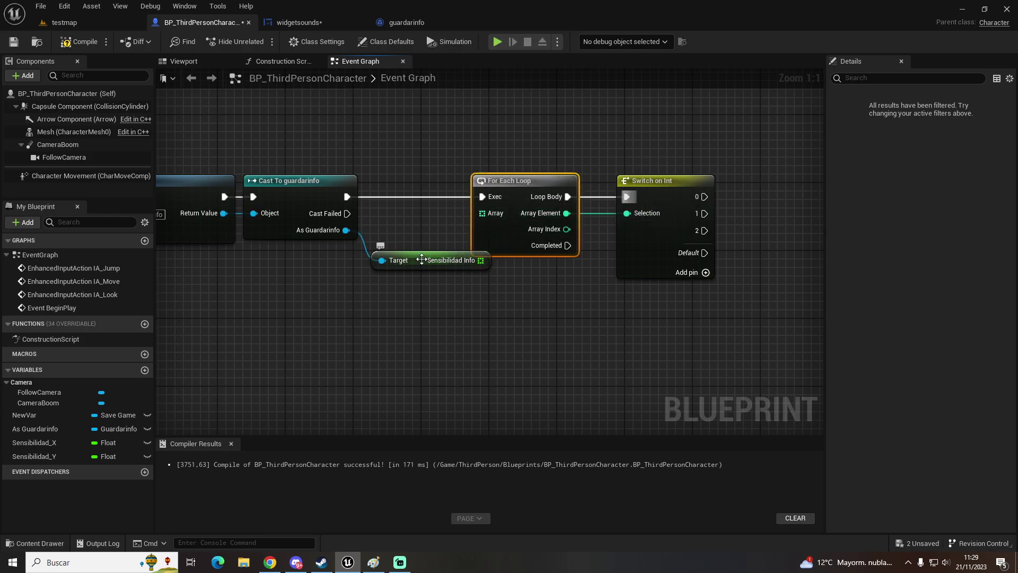
- Replace it with a For Each Loop on Sensibilidad Info wired Cast → loop → Switch, and add a Sensibilidad_X setter
{"action": "mouse_move", "coordinate": [428, 262]}
{"action": "left_mouse_down"}
{"action": "mouse_move", "coordinate": [392, 287]}
{"action": "mouse_move", "coordinate": [489, 285]}
{"action": "left_mouse_up"}
{"action": "type", "text": "for each"}
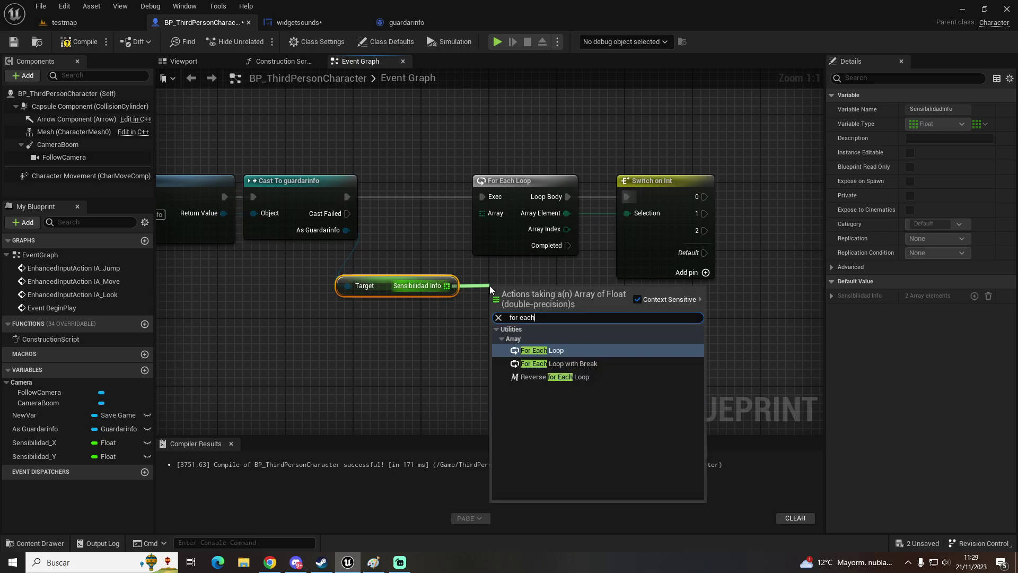
{"action": "key", "text": "Return"}
{"action": "left_click", "coordinate": [485, 179]}
{"action": "key", "text": "Delete"}
{"action": "left_click_drag", "start_coordinate": [346, 197], "coordinate": [626, 197]}
{"action": "left_click_drag", "start_coordinate": [530, 273], "coordinate": [539, 204]}
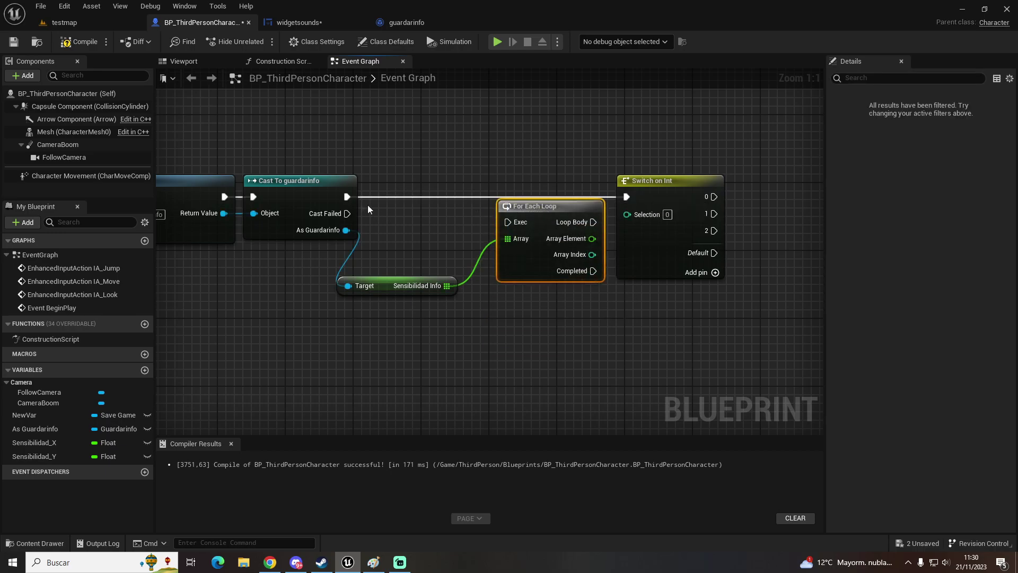
{"action": "mouse_move", "coordinate": [346, 197]}
{"action": "left_mouse_down"}
{"action": "mouse_move", "coordinate": [508, 222]}
{"action": "mouse_move", "coordinate": [519, 180]}
{"action": "left_mouse_up"}
{"action": "left_click_drag", "start_coordinate": [577, 196], "coordinate": [628, 198]}
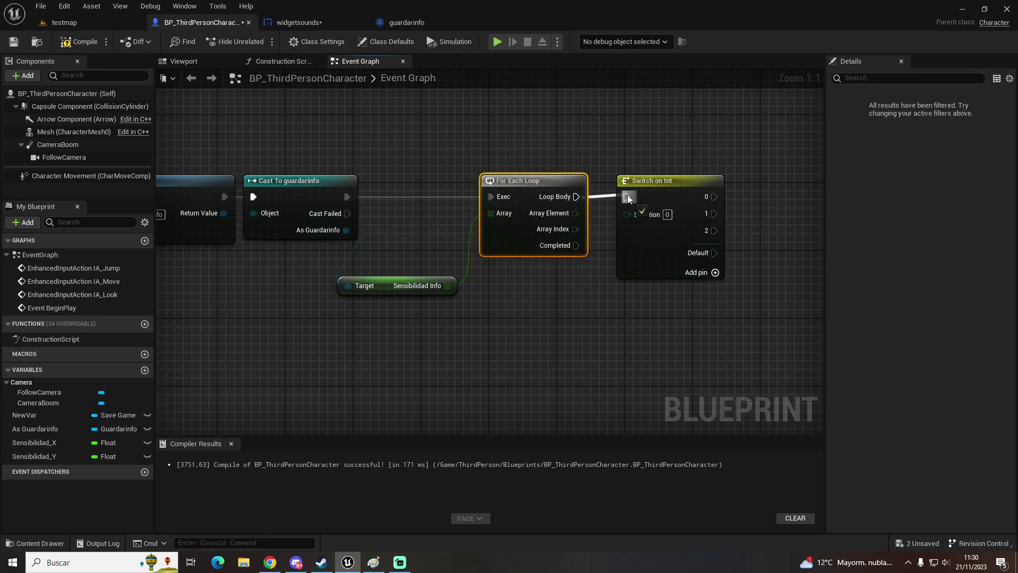
{"action": "right_click_drag", "start_coordinate": [629, 199], "coordinate": [556, 181]}
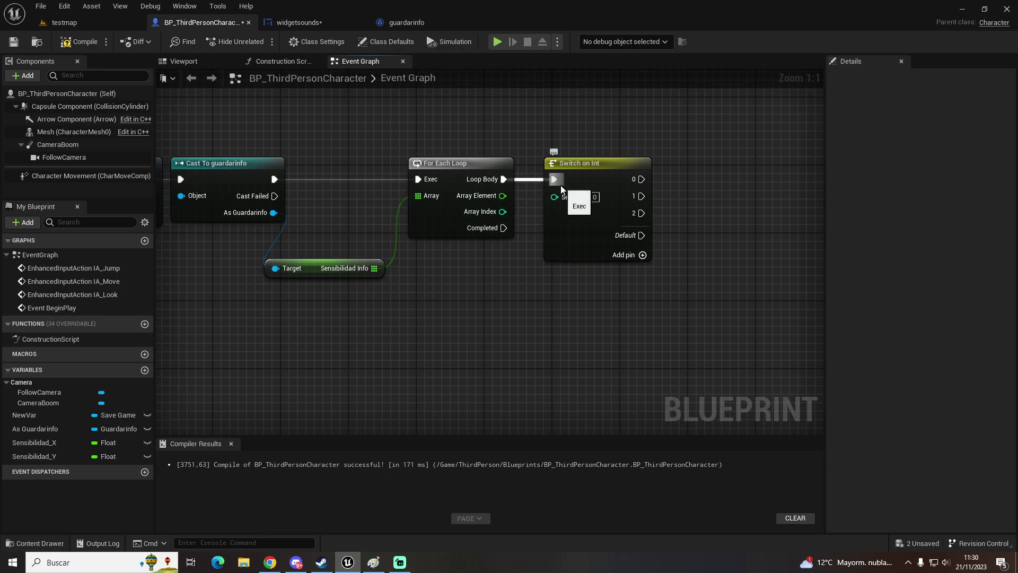
{"action": "mouse_move", "coordinate": [34, 442]}
{"action": "left_mouse_down"}
{"action": "mouse_move", "coordinate": [621, 287]}
{"action": "mouse_move", "coordinate": [725, 184]}
{"action": "left_mouse_up"}
{"action": "left_click", "coordinate": [657, 322]}
- Drive the switch from Array Index and set Sensibilidad X from the array element on case 0
{"action": "left_click", "coordinate": [599, 244]}
{"action": "left_click_drag", "start_coordinate": [554, 197], "coordinate": [504, 212]}
{"action": "left_click_drag", "start_coordinate": [632, 180], "coordinate": [709, 180]}
{"action": "left_click_drag", "start_coordinate": [502, 195], "coordinate": [721, 200]}
{"action": "left_click_drag", "start_coordinate": [25, 456], "coordinate": [732, 227]}
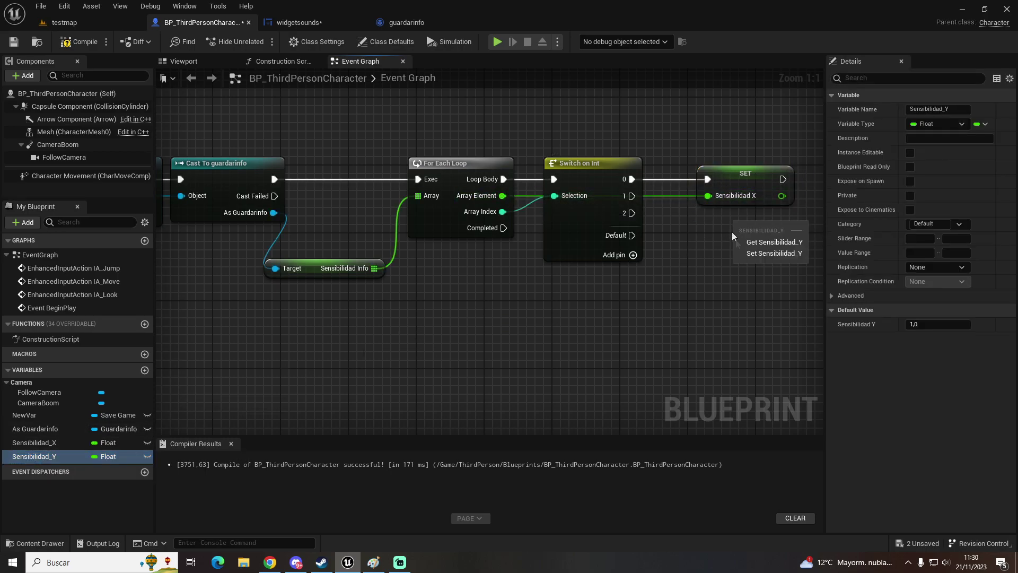
- Add a Sensibilidad_Y setter run on case 1, fed by the loop's array element
{"action": "left_click", "coordinate": [774, 253]}
{"action": "mouse_move", "coordinate": [632, 196]}
{"action": "left_mouse_down"}
{"action": "mouse_move", "coordinate": [741, 230]}
{"action": "mouse_move", "coordinate": [762, 224]}
{"action": "mouse_move", "coordinate": [499, 211]}
{"action": "left_mouse_up"}
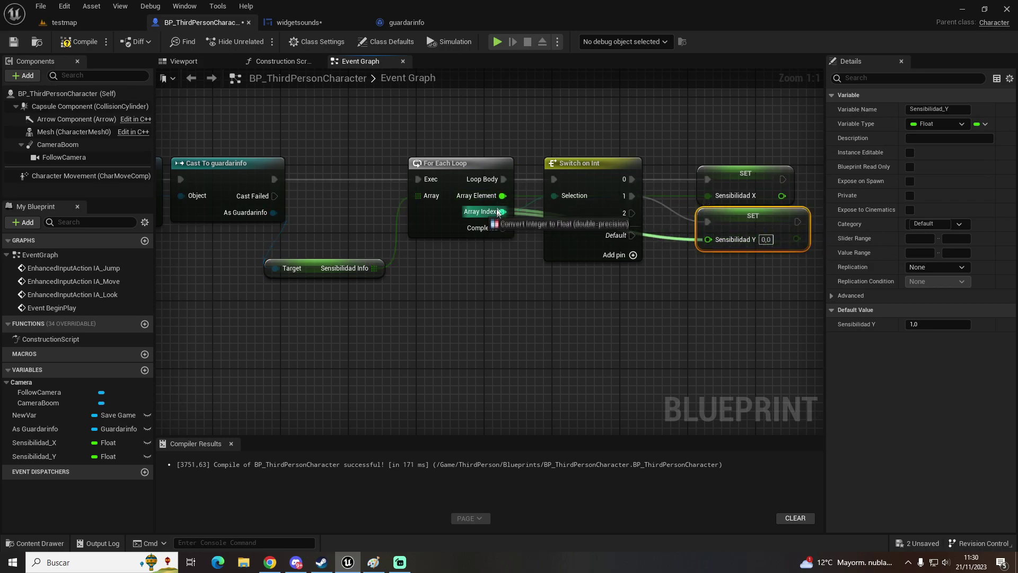
{"action": "left_click", "coordinate": [533, 267]}
- Review the BeginPlay save-loading chain, guardarinfo's array defaults and the look-input section
{"action": "scroll", "coordinate": [533, 267], "scroll_direction": "down", "scroll_amount": 6}
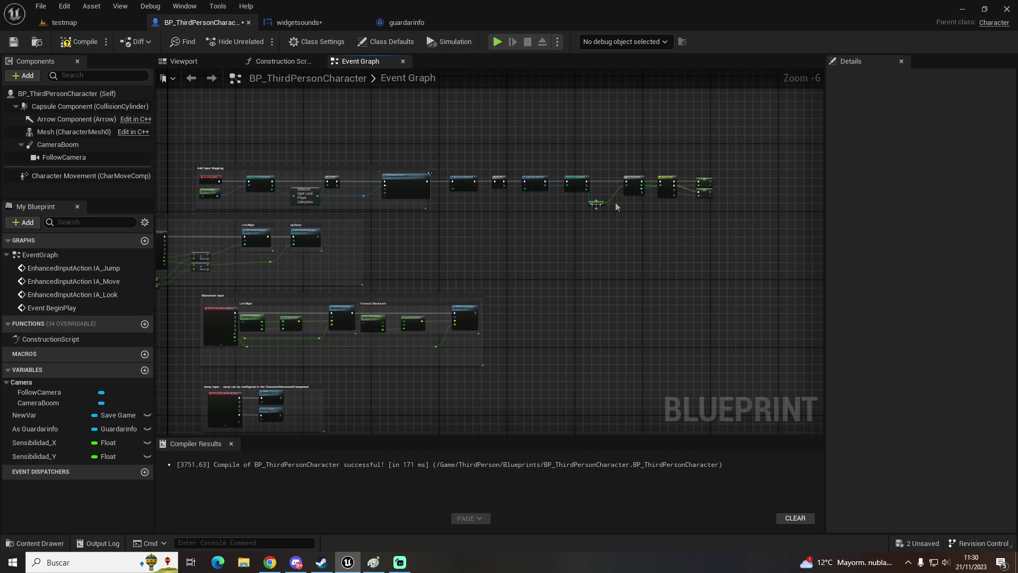
{"action": "scroll", "coordinate": [616, 204], "scroll_direction": "up", "scroll_amount": 6}
{"action": "mouse_move", "coordinate": [466, 187]}
{"action": "right_mouse_down"}
{"action": "mouse_move", "coordinate": [603, 258]}
{"action": "mouse_move", "coordinate": [330, 167]}
{"action": "right_mouse_up"}
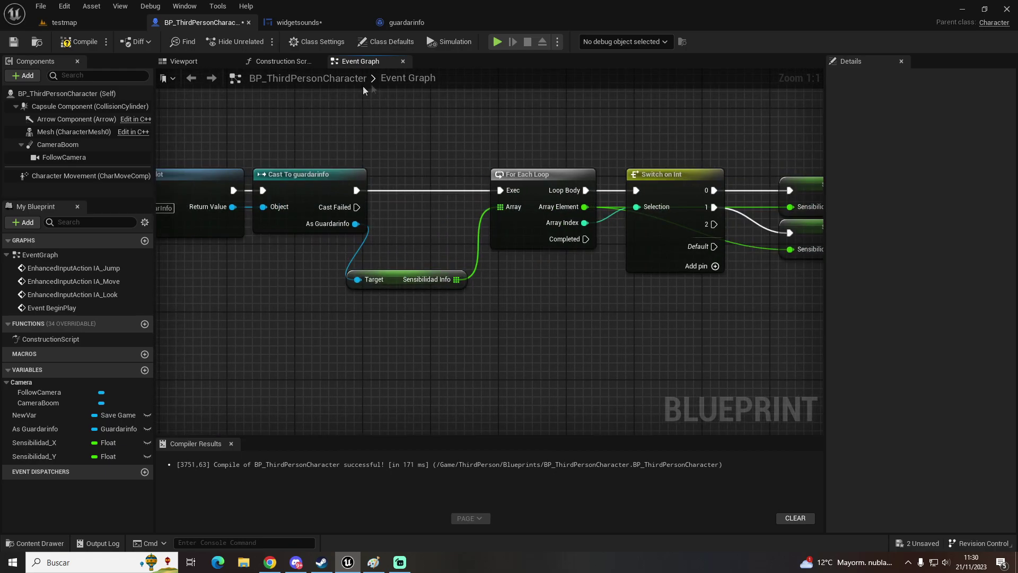
{"action": "right_click_drag", "start_coordinate": [411, 180], "coordinate": [551, 200]}
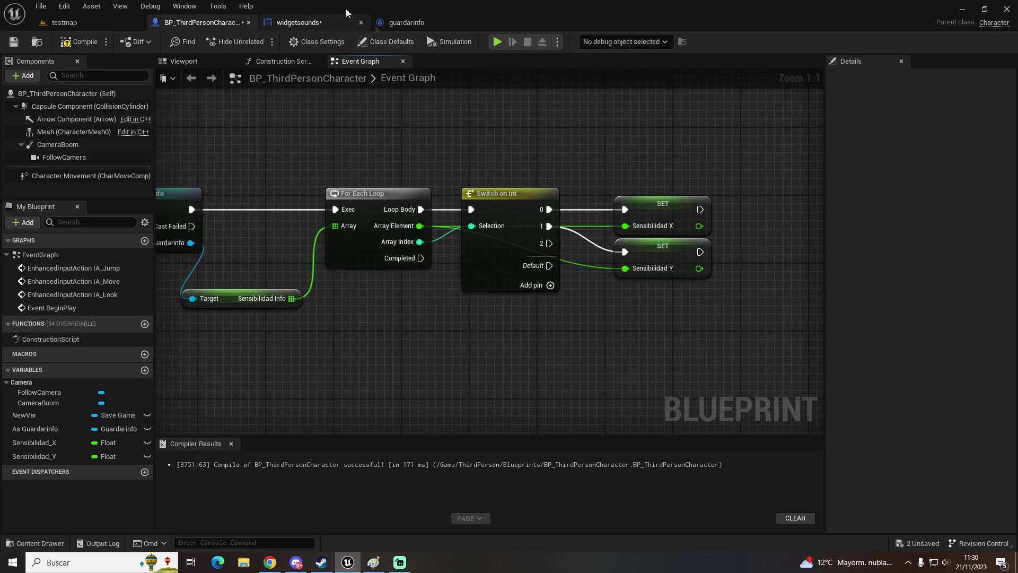
{"action": "left_click", "coordinate": [398, 22]}
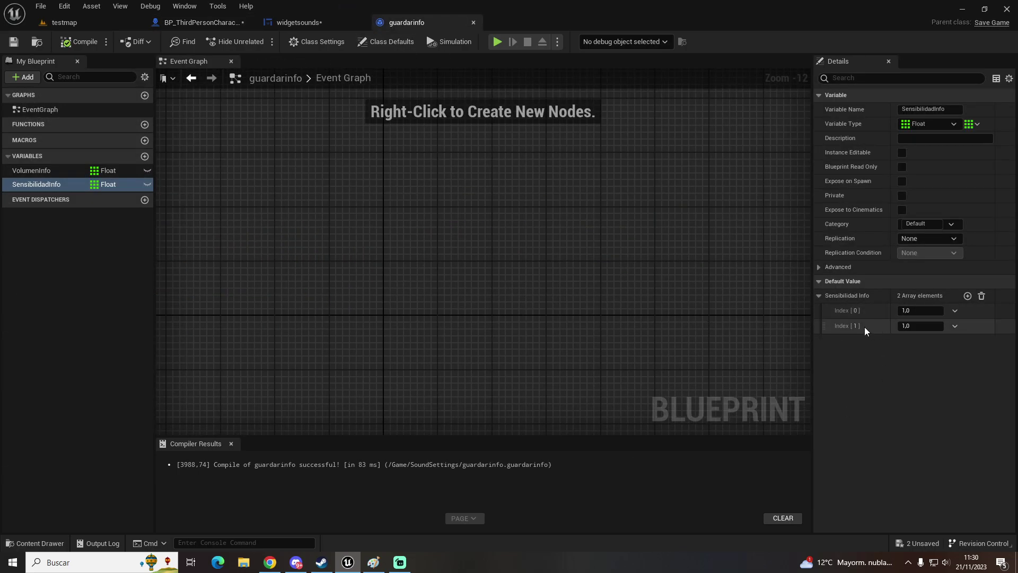
{"action": "left_click", "coordinate": [201, 22]}
{"action": "scroll", "coordinate": [520, 254], "scroll_direction": "down", "scroll_amount": 5}
{"action": "right_click_drag", "start_coordinate": [520, 254], "coordinate": [330, 228]}
{"action": "scroll", "coordinate": [431, 222], "scroll_direction": "up", "scroll_amount": 5}
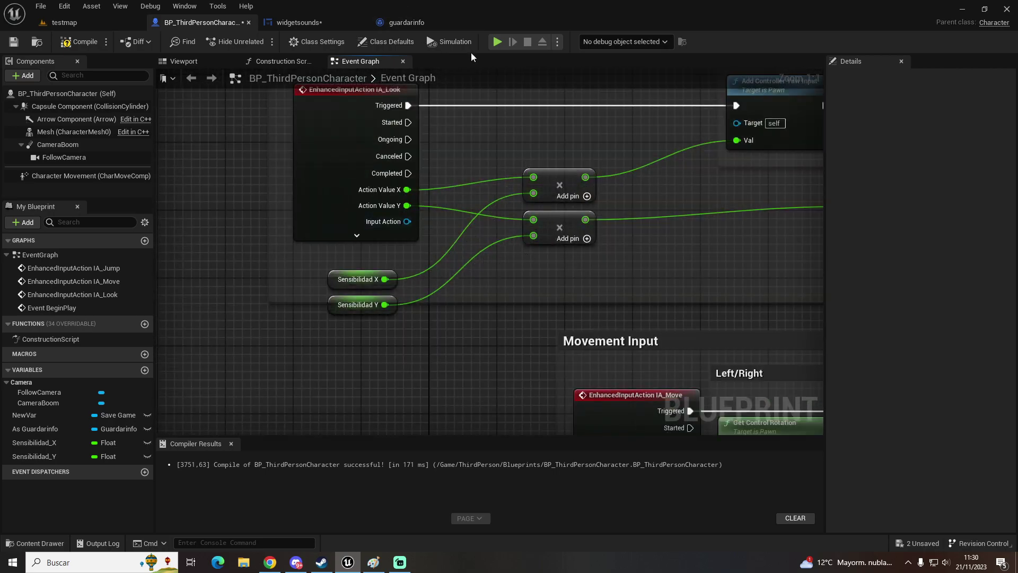
- Play the menu, save the slider values with guardar, enter the test map, then stop
{"action": "left_click", "coordinate": [501, 43]}
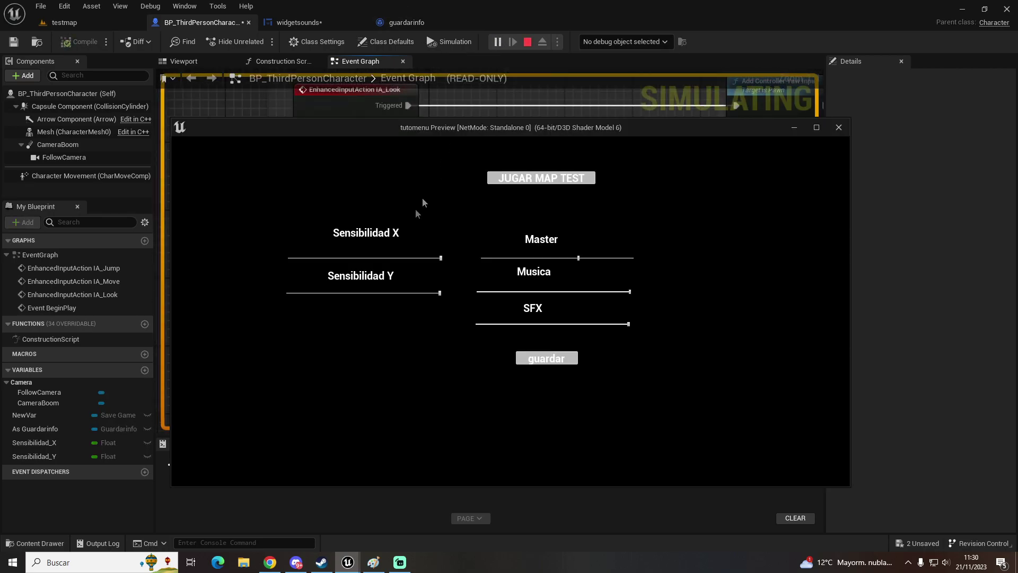
{"action": "left_click", "coordinate": [560, 360]}
{"action": "left_click", "coordinate": [552, 181]}
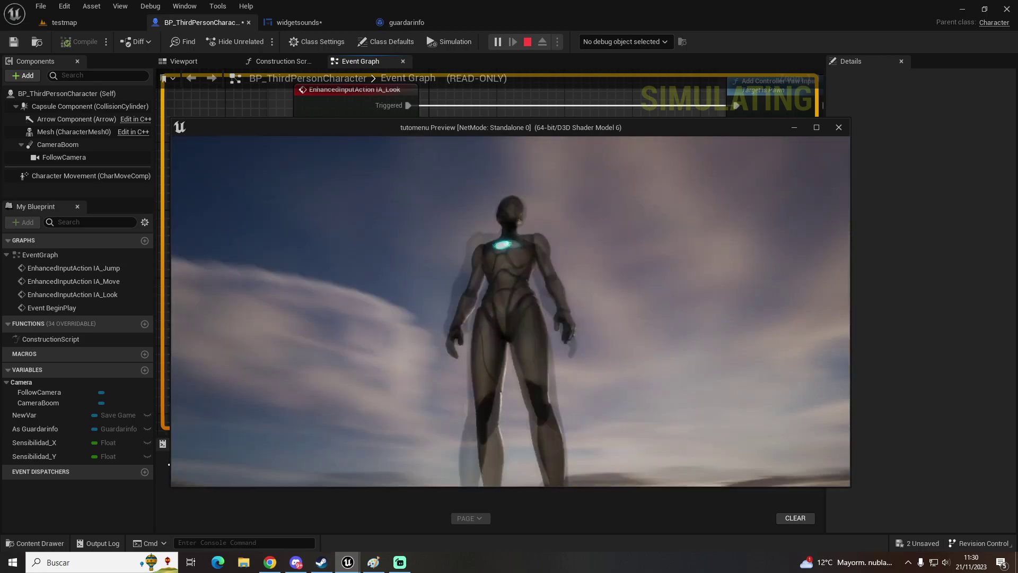
{"action": "key", "text": "Escape"}
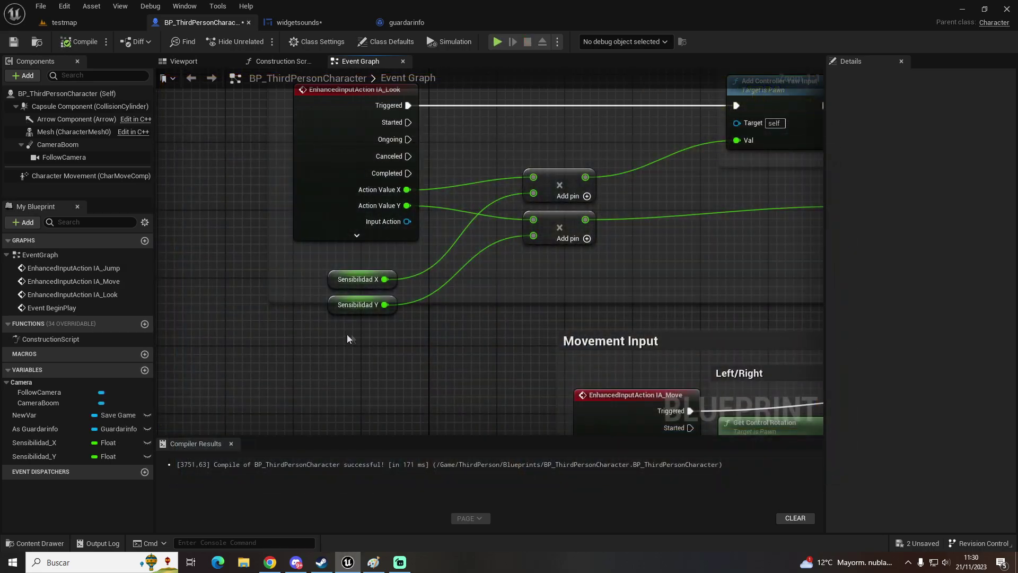
- Play again twice, entering the test map from the menu each time
{"action": "left_click", "coordinate": [496, 43]}
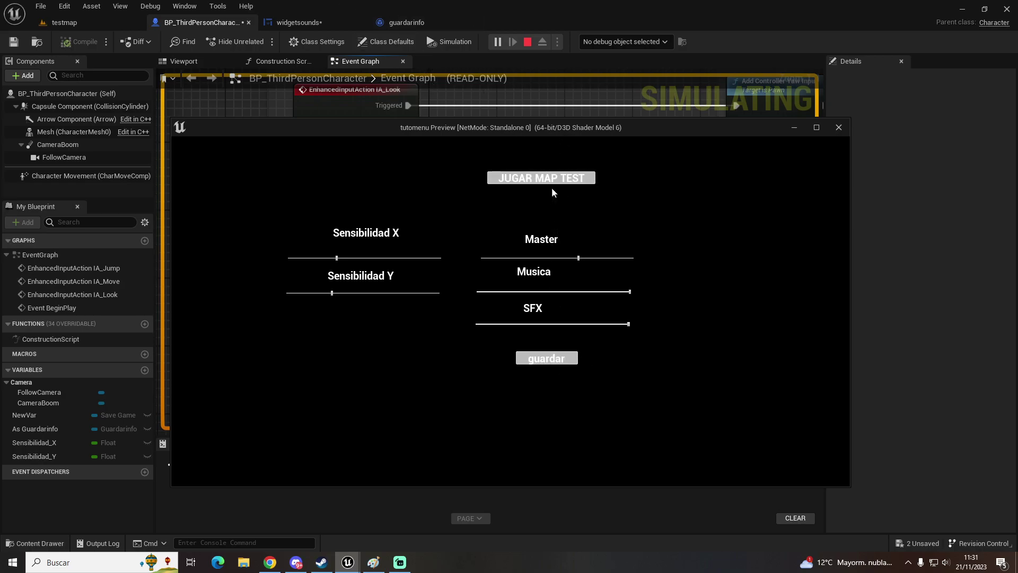
{"action": "left_click", "coordinate": [541, 177]}
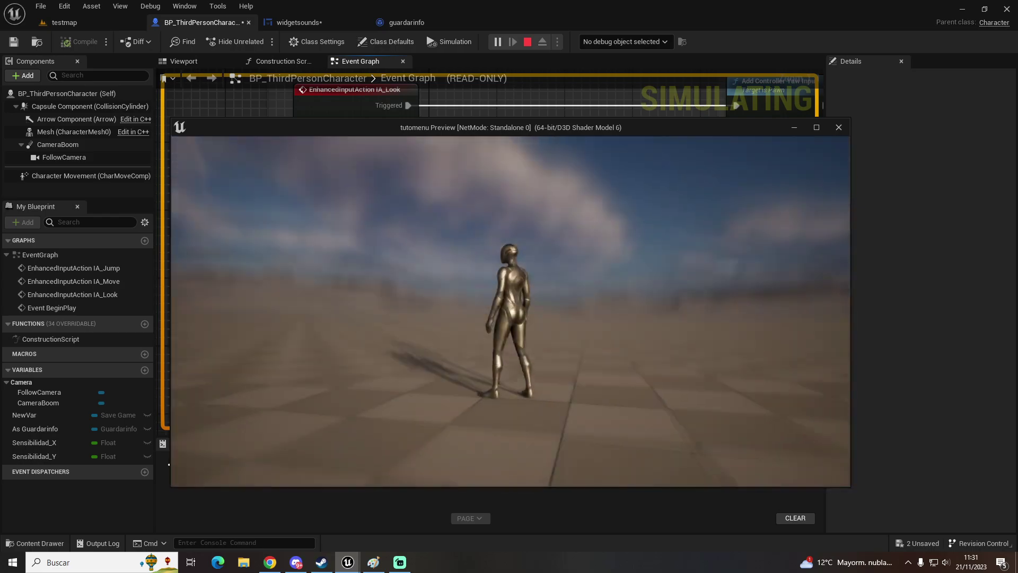
{"action": "key", "text": "Escape"}
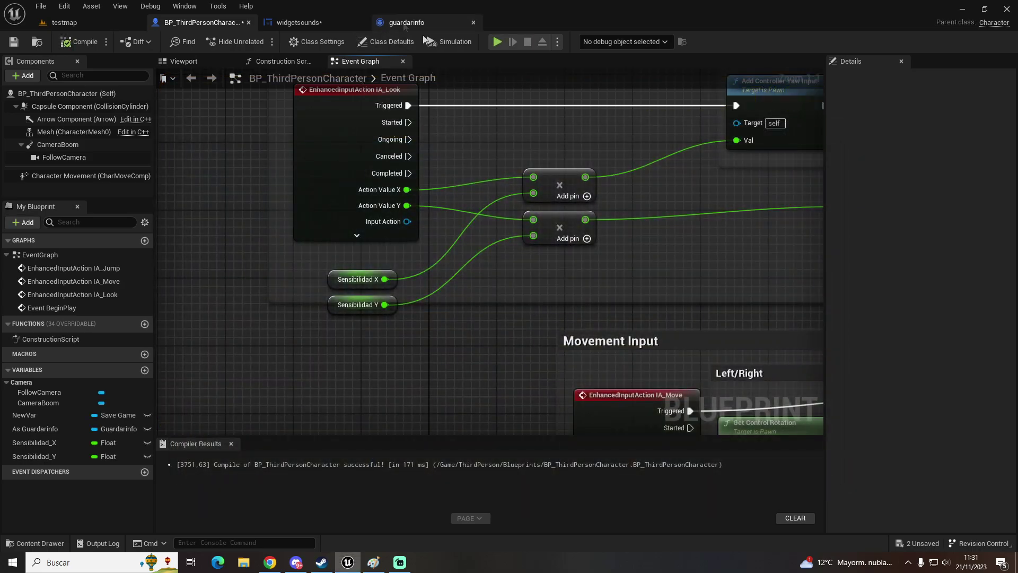
{"action": "left_click", "coordinate": [496, 42]}
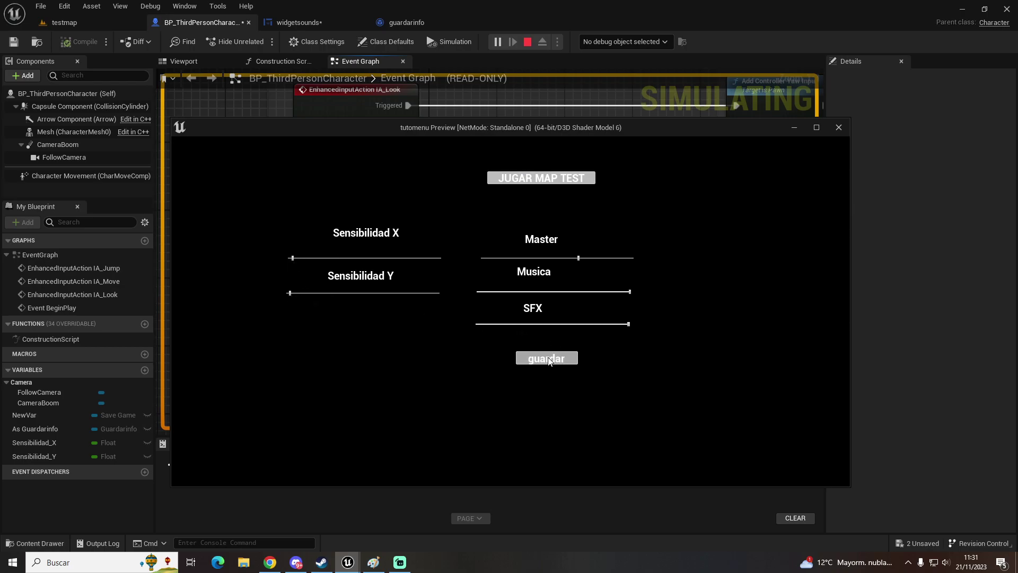
{"action": "left_click", "coordinate": [552, 179]}
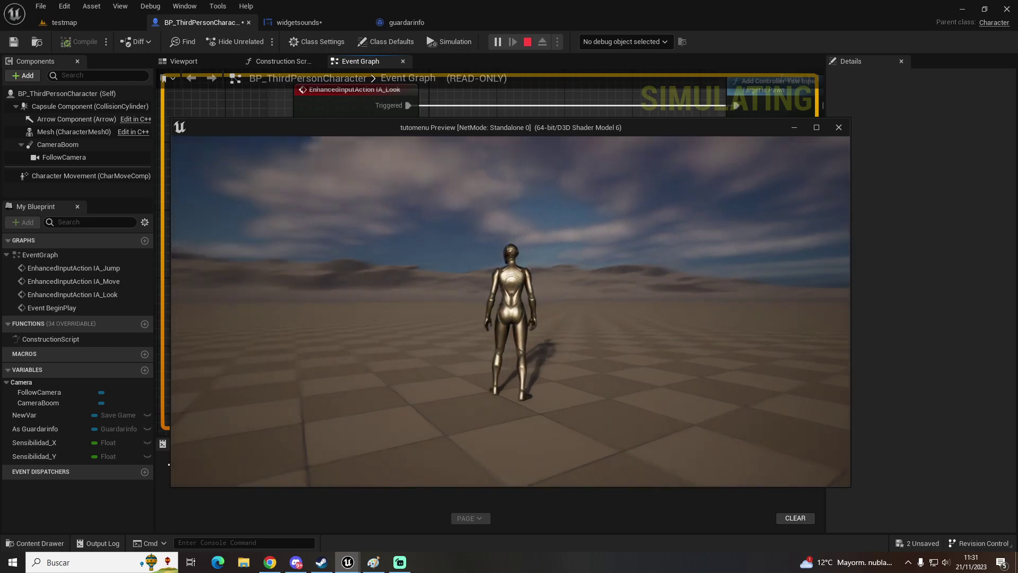